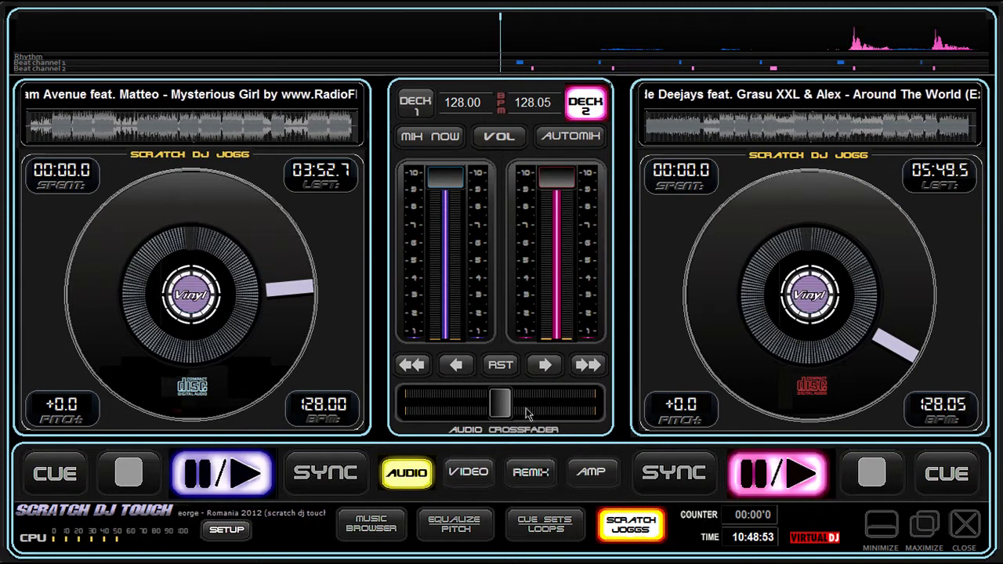
- View the amplifier's master and headphone levels, return to the audio mixer and start playback on deck 1
{"action": "left_click", "coordinate": [591, 470]}
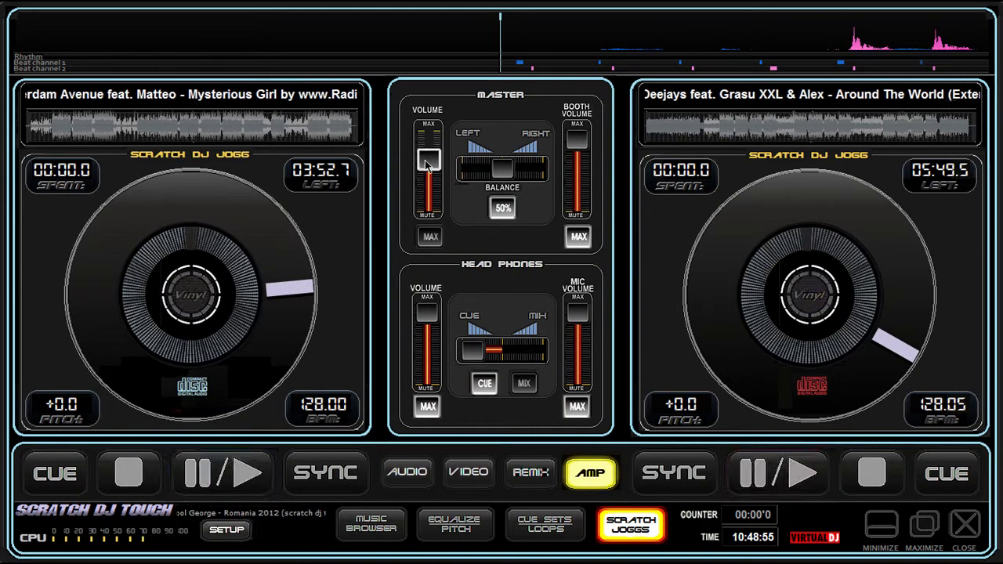
{"action": "left_click", "coordinate": [407, 471]}
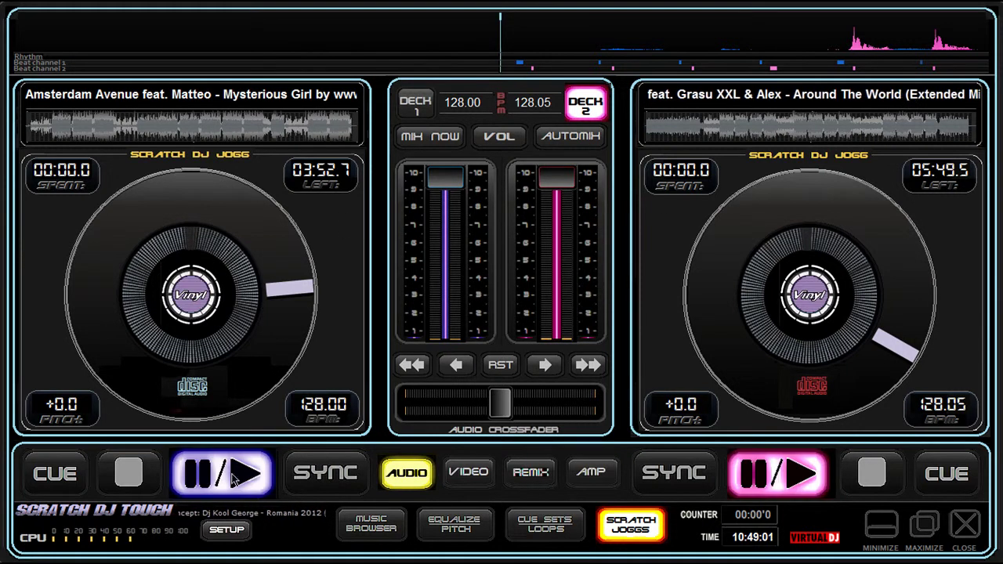
{"action": "key", "text": "space"}
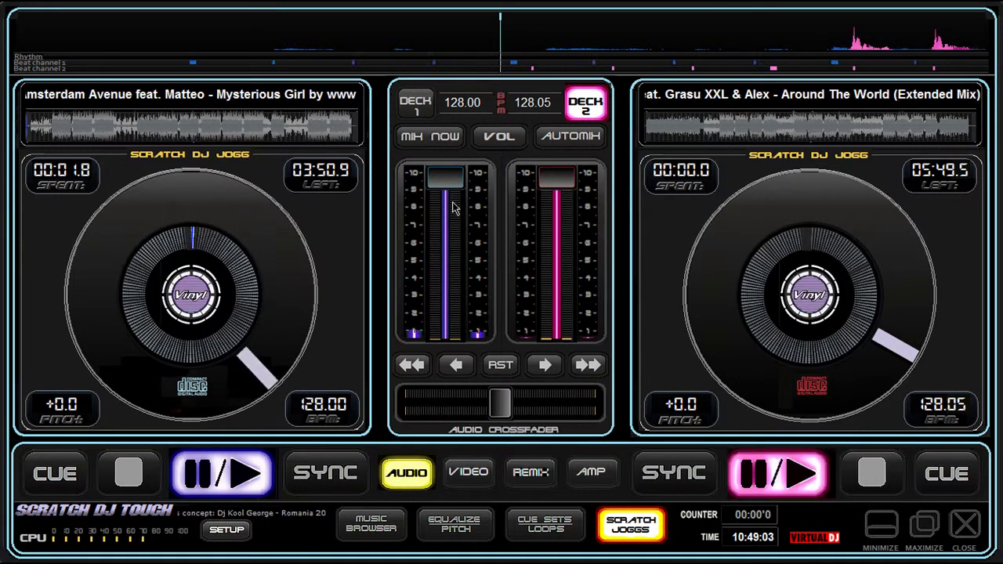
- Lower the master volume in the amplifier section and return to the audio mixer
{"action": "left_click", "coordinate": [589, 472]}
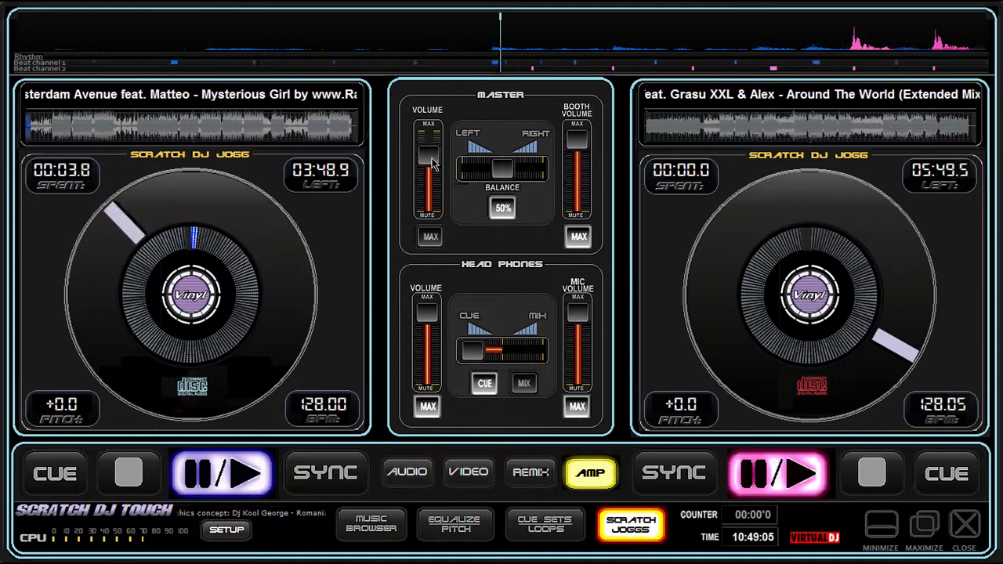
{"action": "left_click_drag", "start_coordinate": [431, 169], "coordinate": [430, 202]}
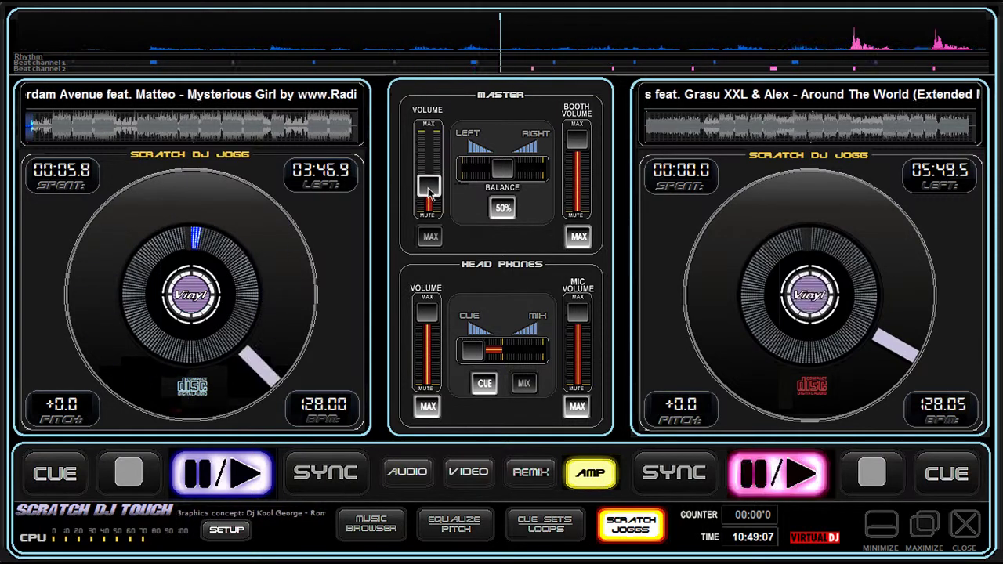
{"action": "left_click", "coordinate": [406, 472]}
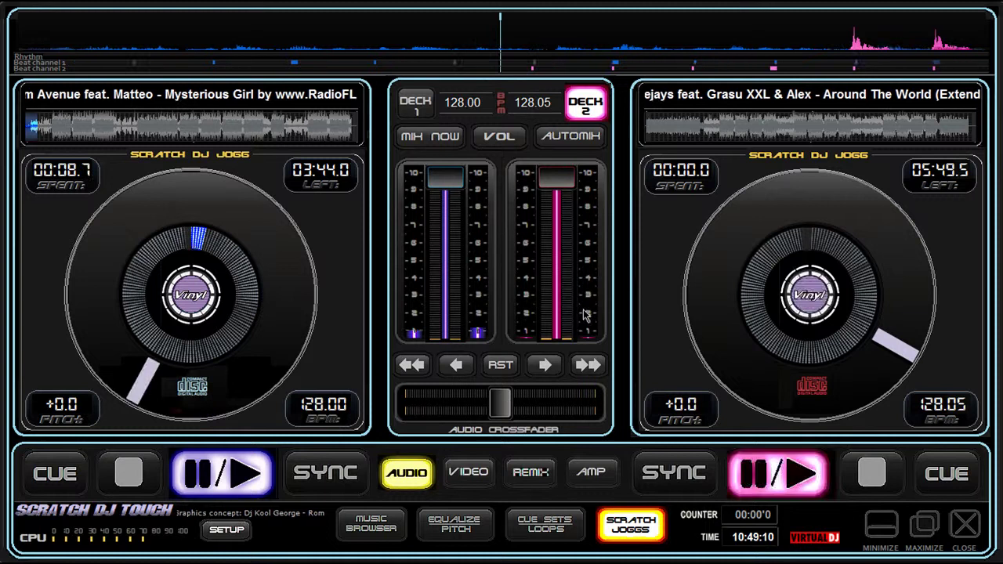
- Look through the music browser's playlist and the video monitors in the video effects, and return to the DJ decks
{"action": "left_click", "coordinate": [371, 523]}
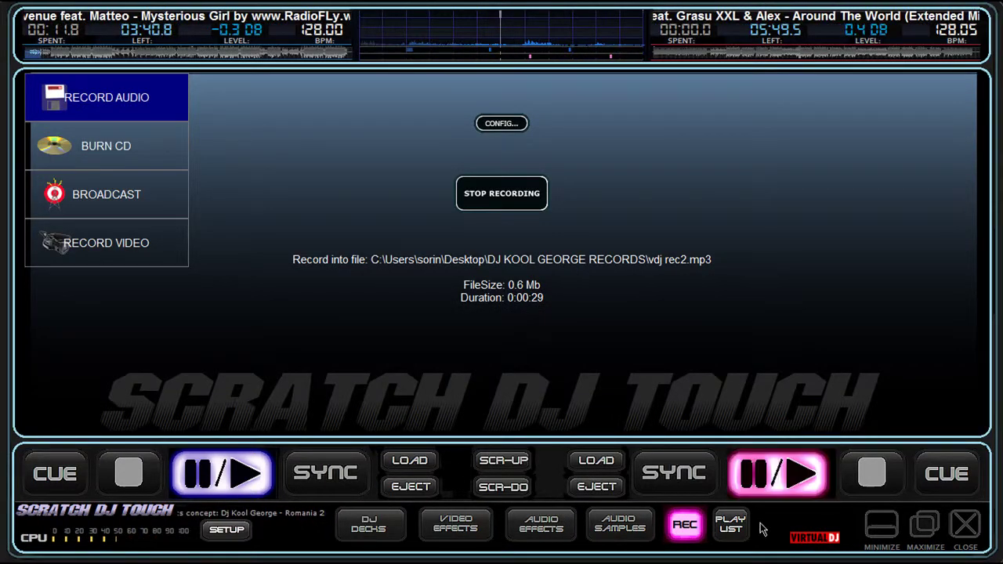
{"action": "left_click", "coordinate": [730, 523]}
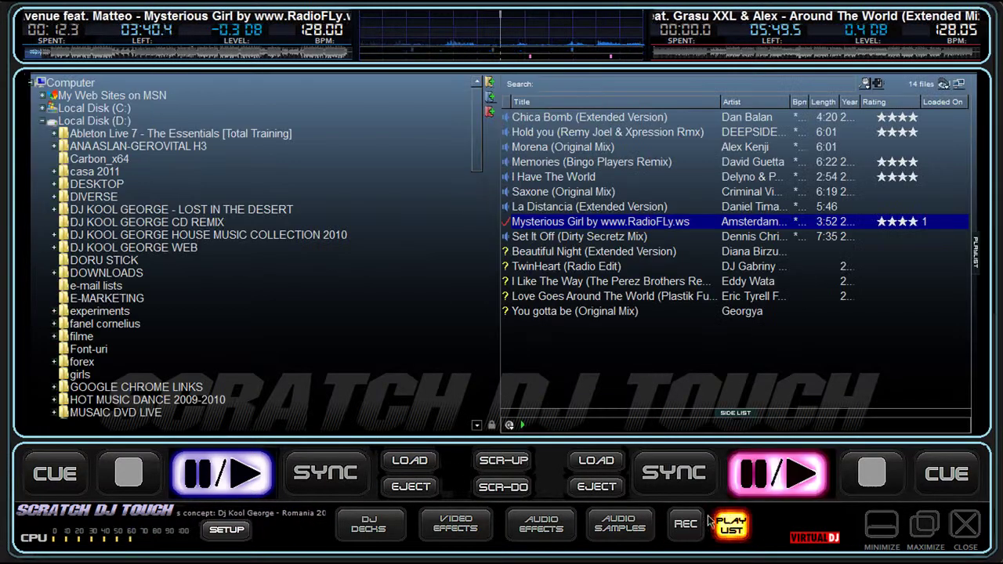
{"action": "left_click", "coordinate": [457, 525]}
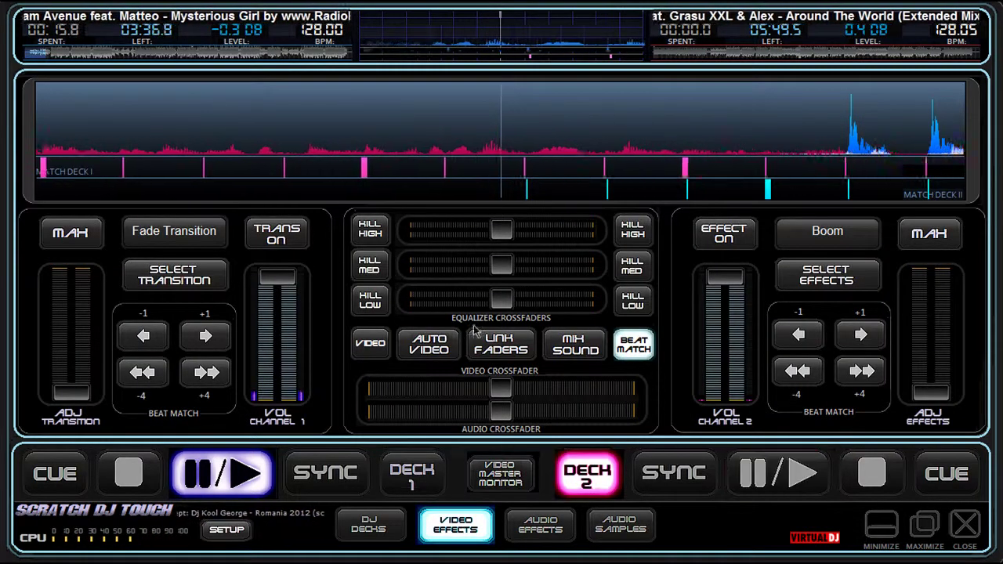
{"action": "left_click", "coordinate": [370, 345]}
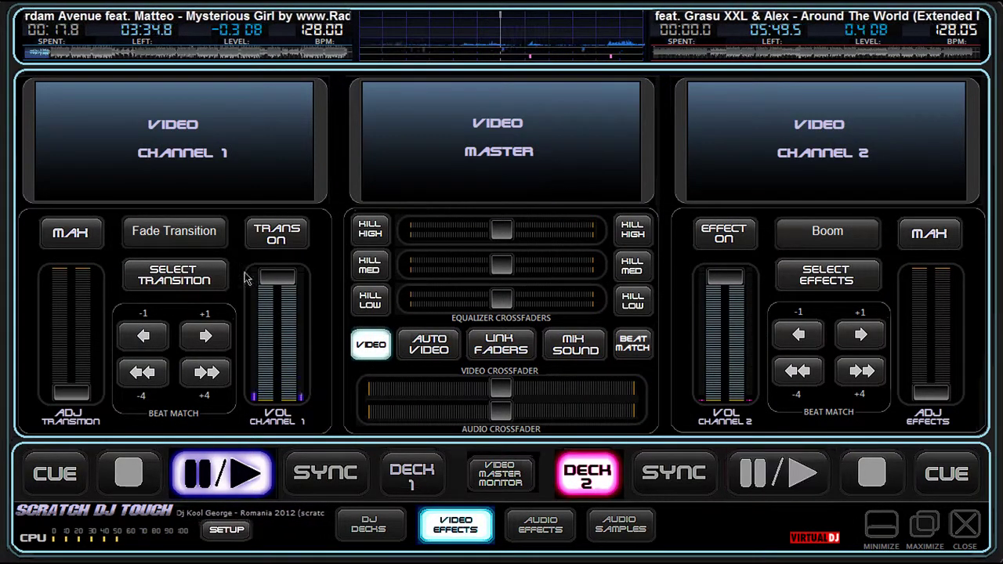
{"action": "left_click", "coordinate": [368, 524]}
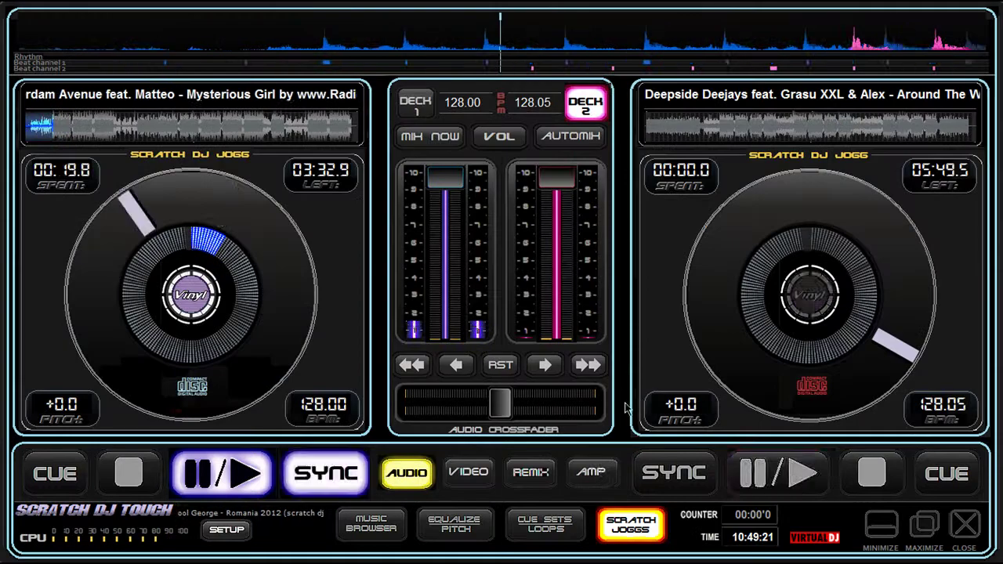
- Reduce the amplifier's master volume further, close to mute, and go back to the audio mixer
{"action": "left_click", "coordinate": [590, 472]}
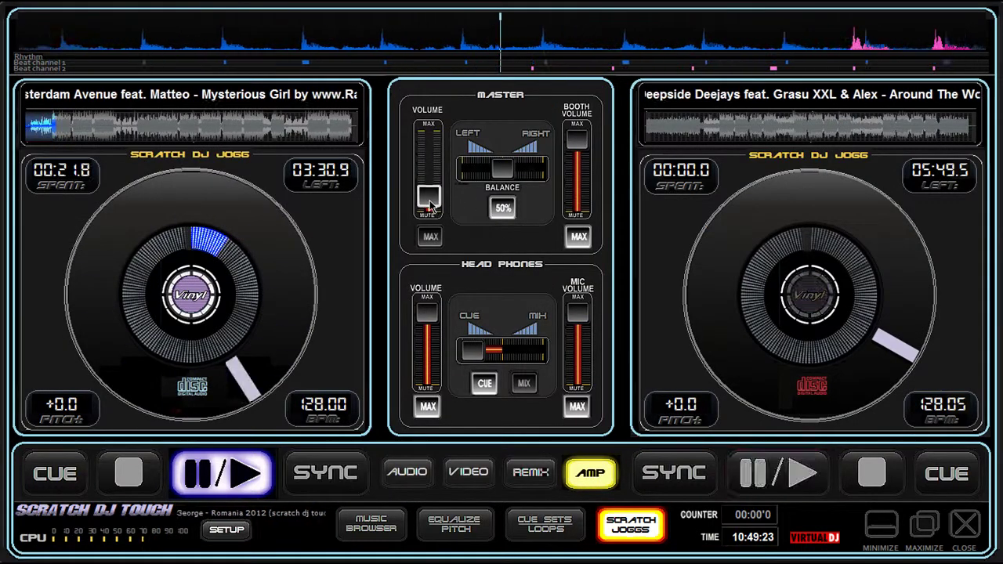
{"action": "left_click", "coordinate": [407, 471]}
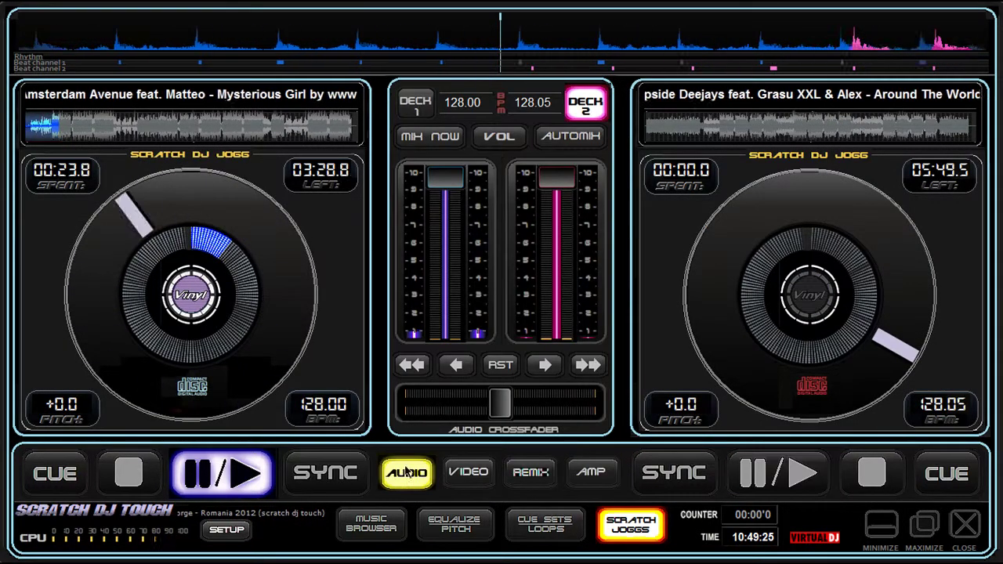
- Show the beat match waveforms in the video effects and nudge deck 1 forward with repeated +1 and +4 adjustments
{"action": "left_click", "coordinate": [384, 534]}
{"action": "left_click", "coordinate": [455, 524]}
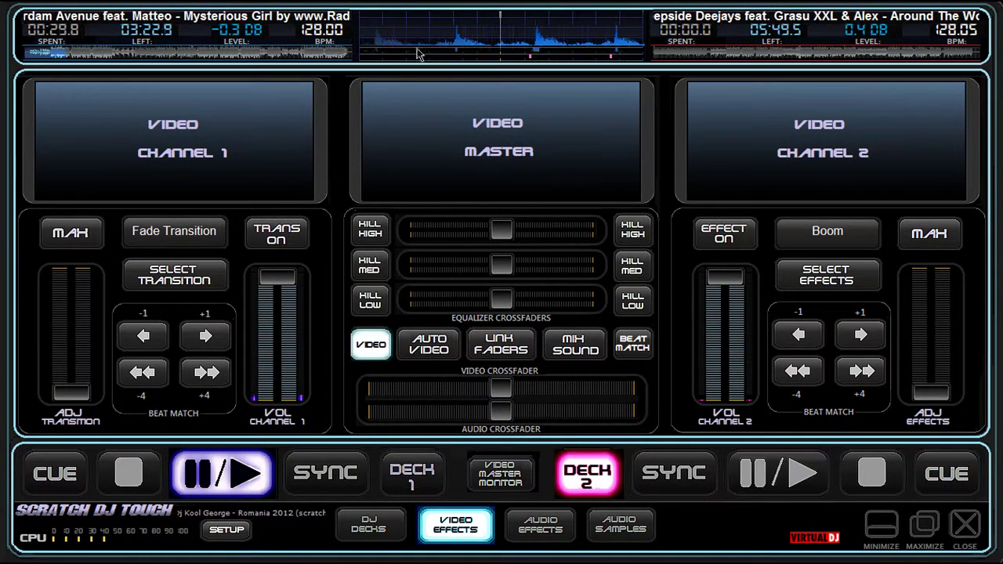
{"action": "left_click", "coordinate": [636, 346]}
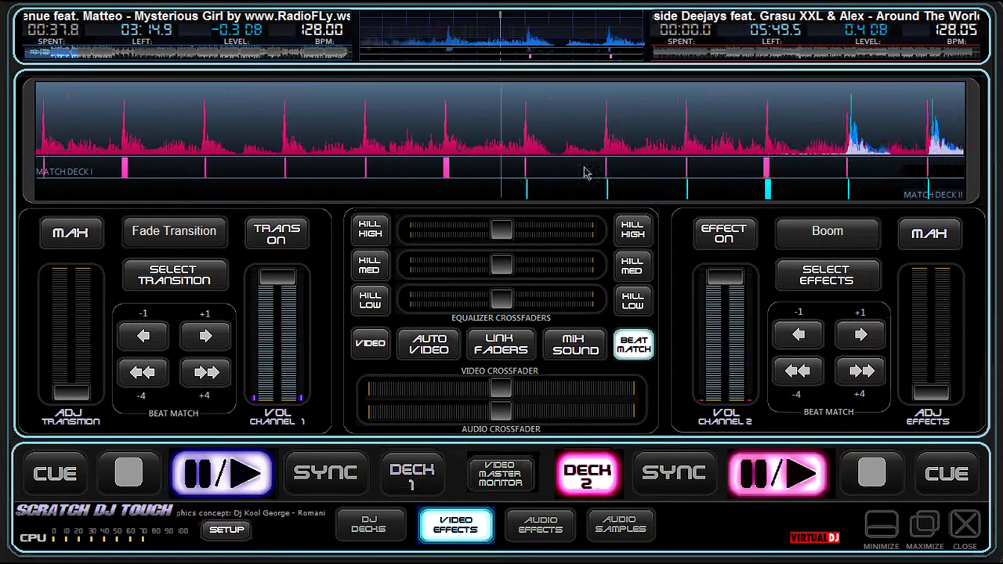
{"action": "left_click", "coordinate": [205, 337]}
{"action": "left_click", "coordinate": [205, 336]}
{"action": "left_click", "coordinate": [205, 336]}
{"action": "left_click", "coordinate": [205, 337]}
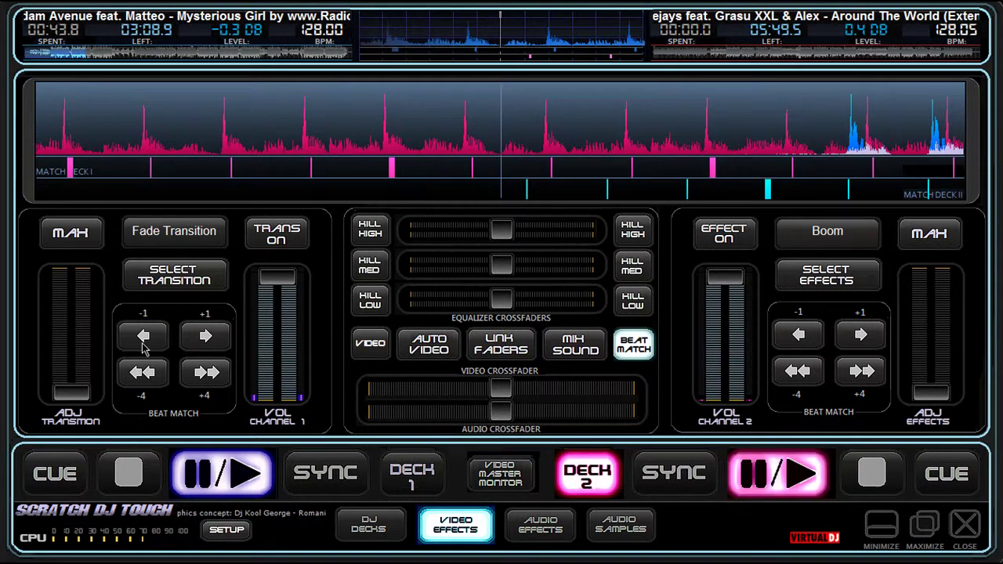
{"action": "left_click", "coordinate": [207, 373]}
{"action": "left_click", "coordinate": [207, 373]}
{"action": "left_click", "coordinate": [207, 373]}
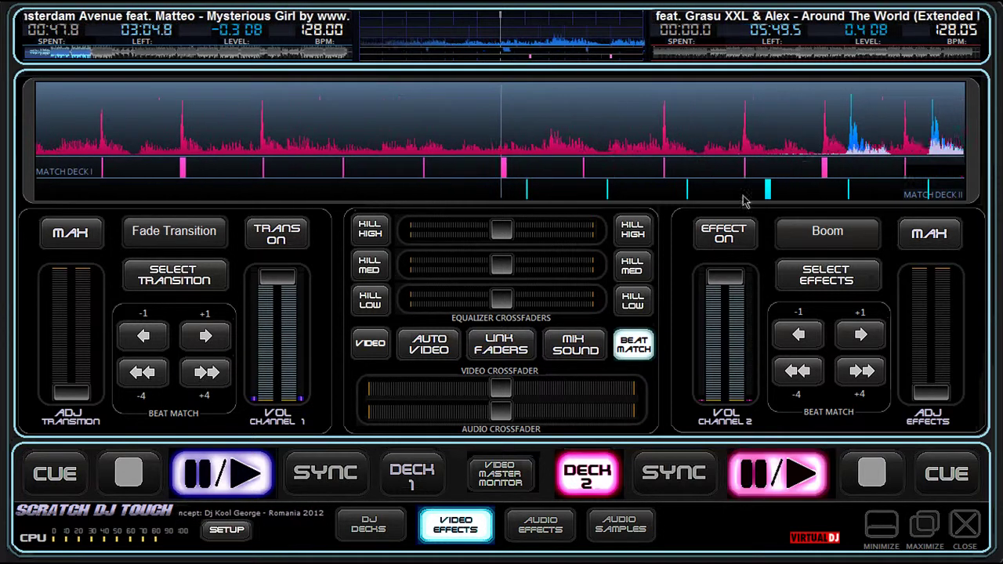
- Make deck 1 the active deck, jump deck 2 to about 1:23 in its track and nudge its beats by +1 and -1
{"action": "left_click", "coordinate": [412, 476]}
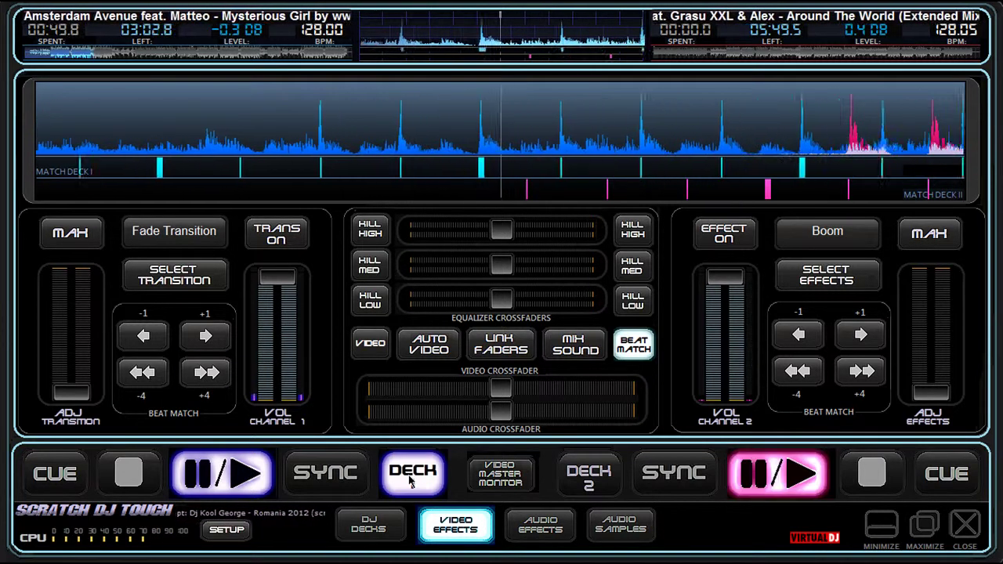
{"action": "left_click", "coordinate": [860, 337]}
{"action": "left_click", "coordinate": [861, 337]}
{"action": "left_click", "coordinate": [861, 337]}
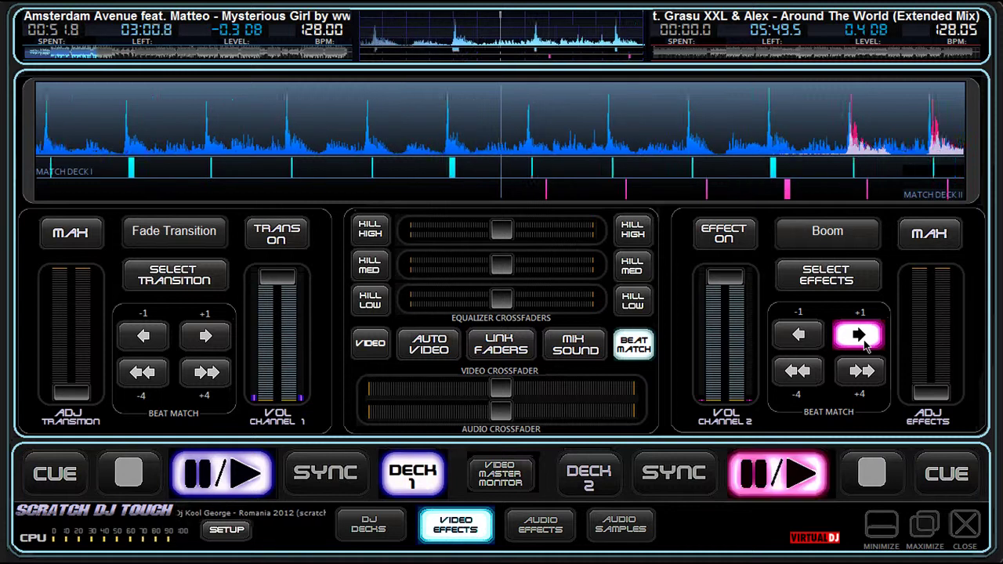
{"action": "left_click", "coordinate": [725, 53]}
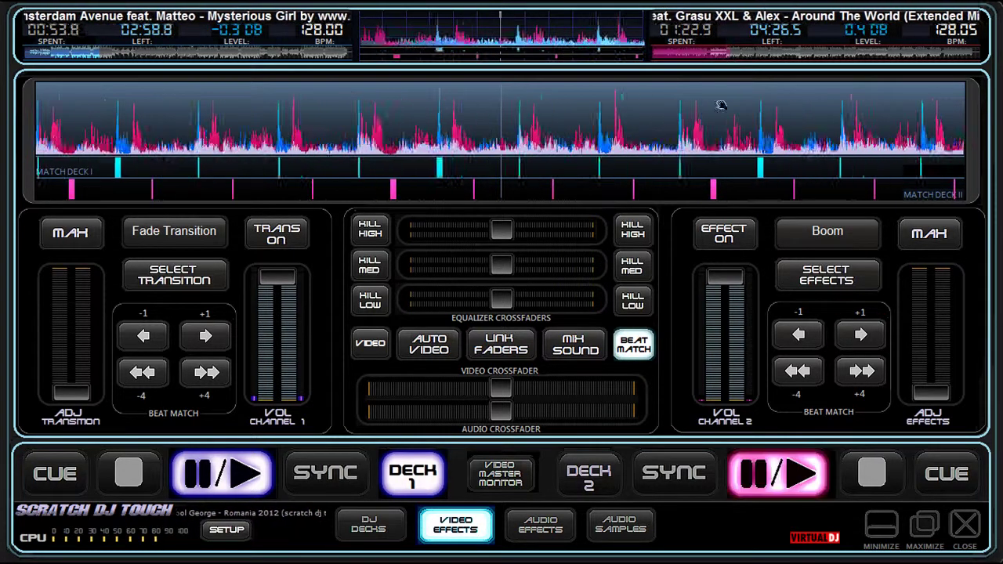
{"action": "left_click", "coordinate": [793, 336]}
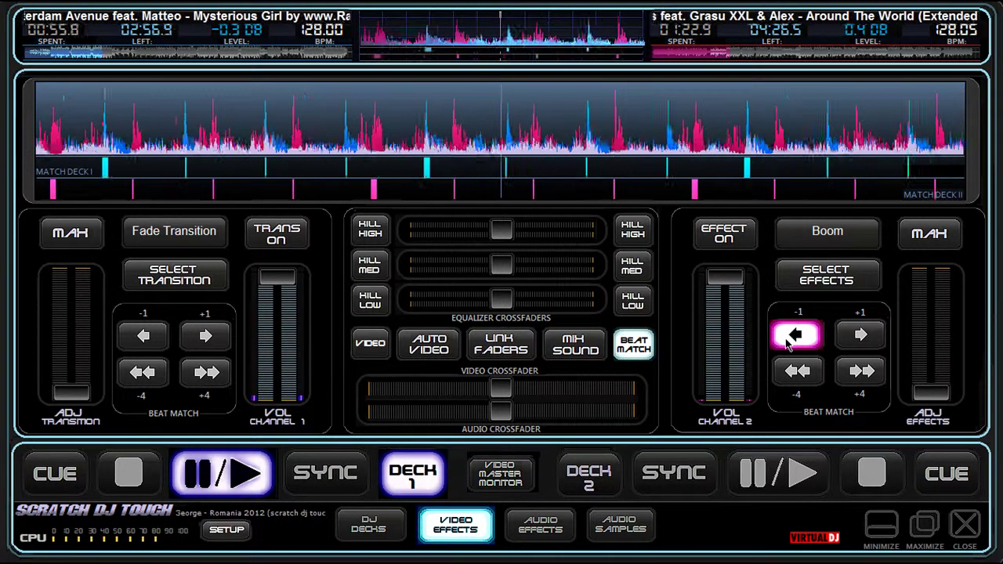
{"action": "left_click", "coordinate": [860, 335]}
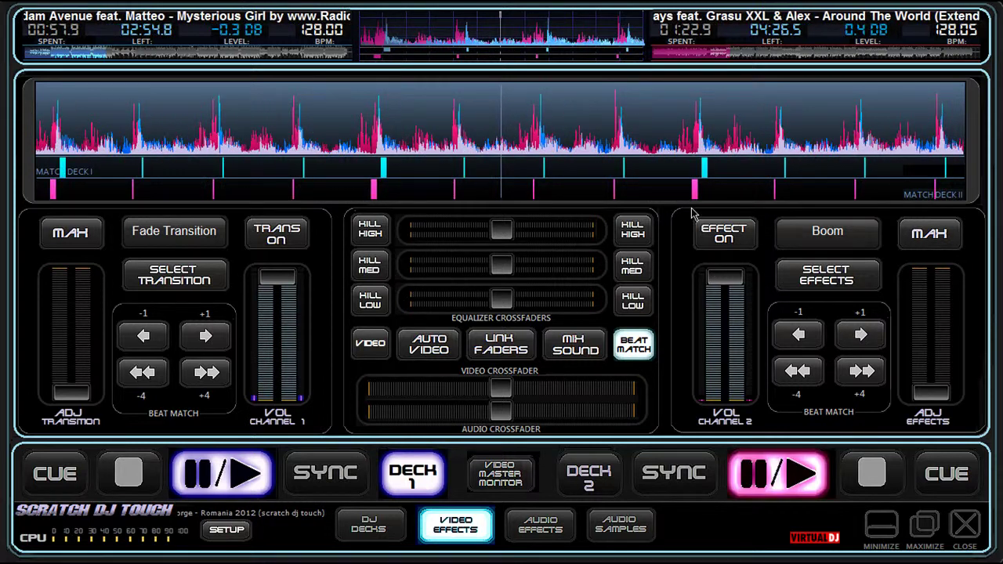
- View the video channel monitors and the full-size video master monitor, and return to the video effects
{"action": "left_click", "coordinate": [368, 345]}
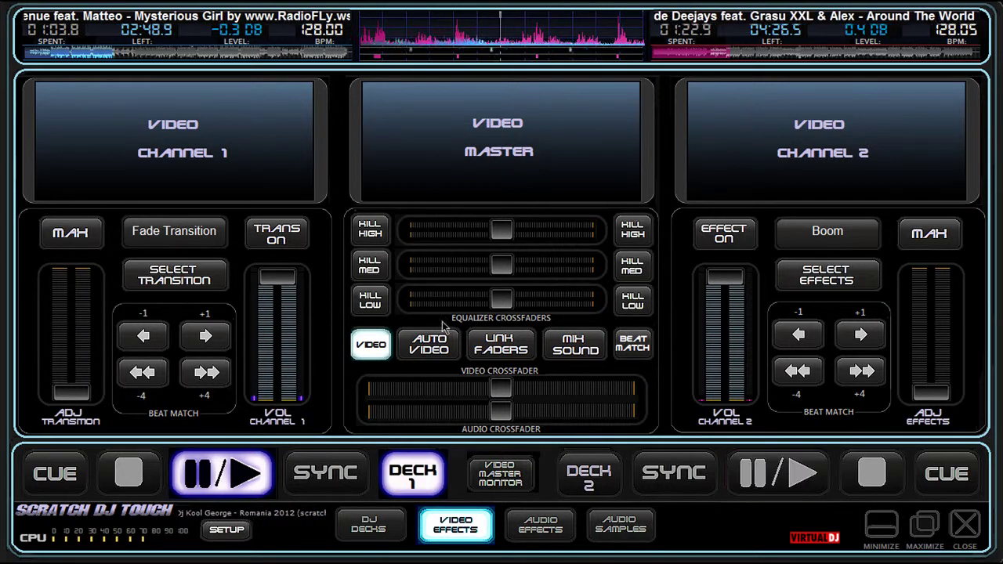
{"action": "left_click", "coordinate": [505, 477]}
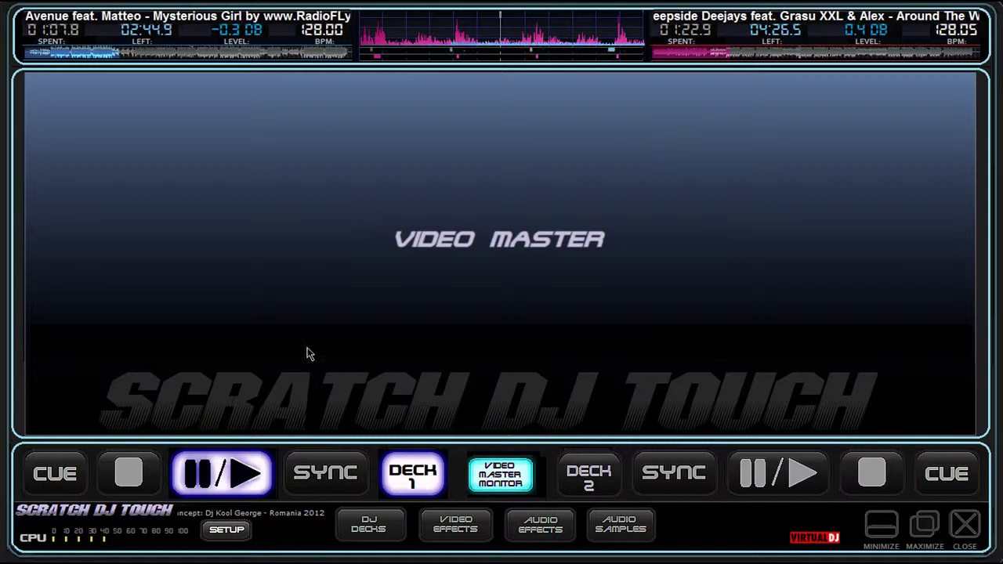
{"action": "left_click", "coordinate": [462, 525]}
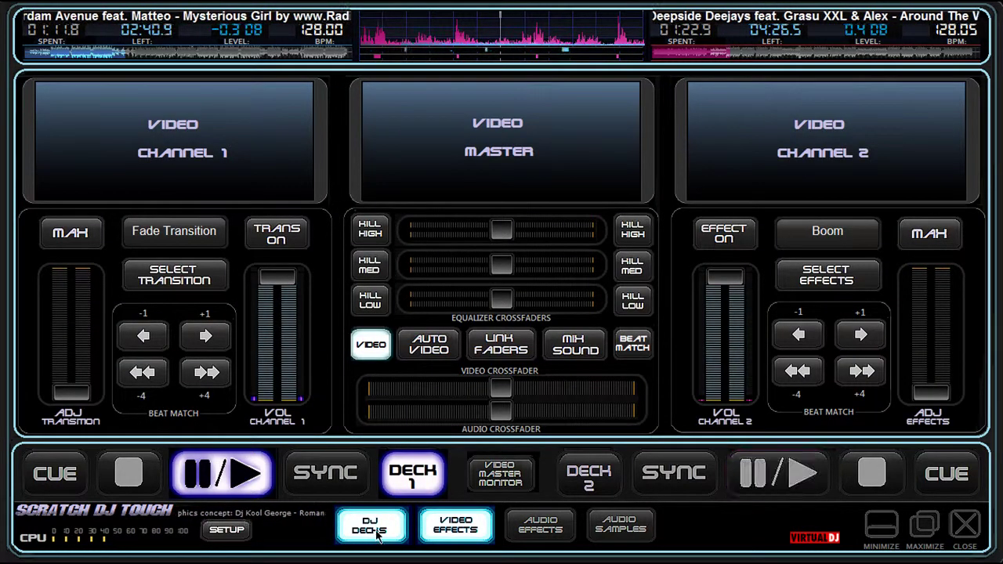
- Open the audio effects and scratch deck 2's waveform while cutting the audio crossfader quickly over to deck 2
{"action": "left_click", "coordinate": [538, 527]}
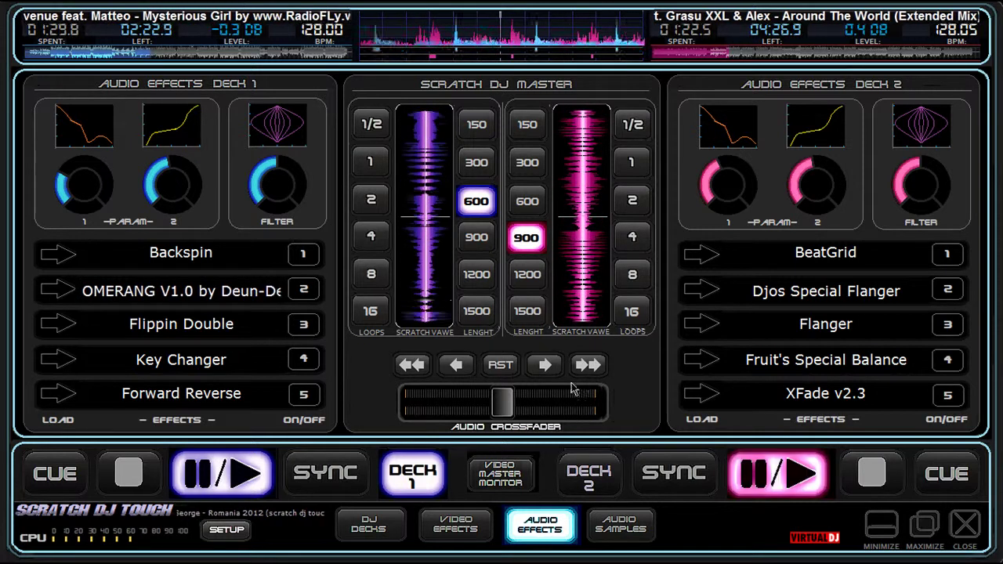
{"action": "left_click", "coordinate": [588, 365]}
{"action": "left_click", "coordinate": [593, 365]}
{"action": "left_click", "coordinate": [591, 368]}
{"action": "mouse_move", "coordinate": [583, 245]}
{"action": "left_mouse_down"}
{"action": "mouse_move", "coordinate": [596, 221]}
{"action": "mouse_move", "coordinate": [586, 257]}
{"action": "left_mouse_up"}
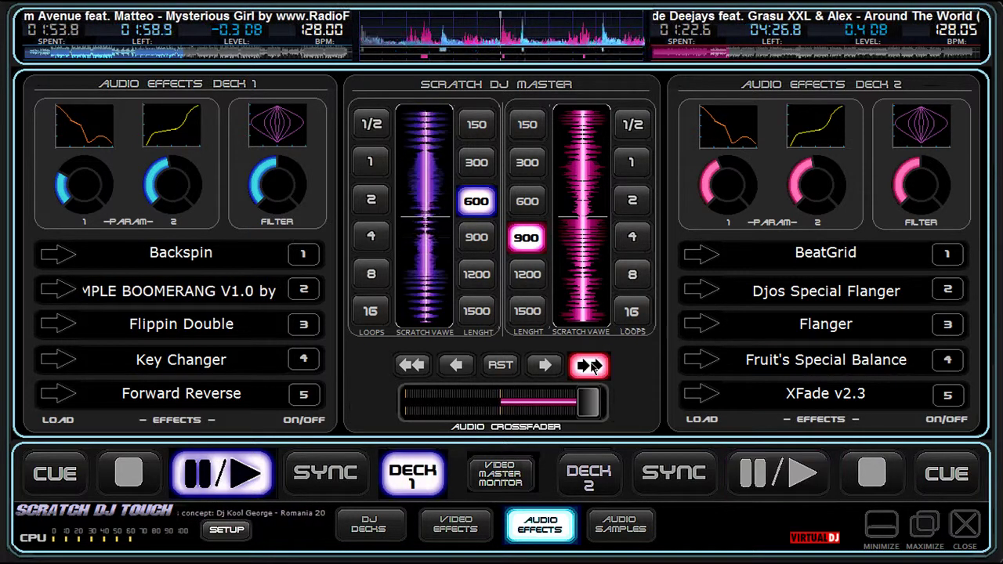
{"action": "left_click", "coordinate": [589, 365]}
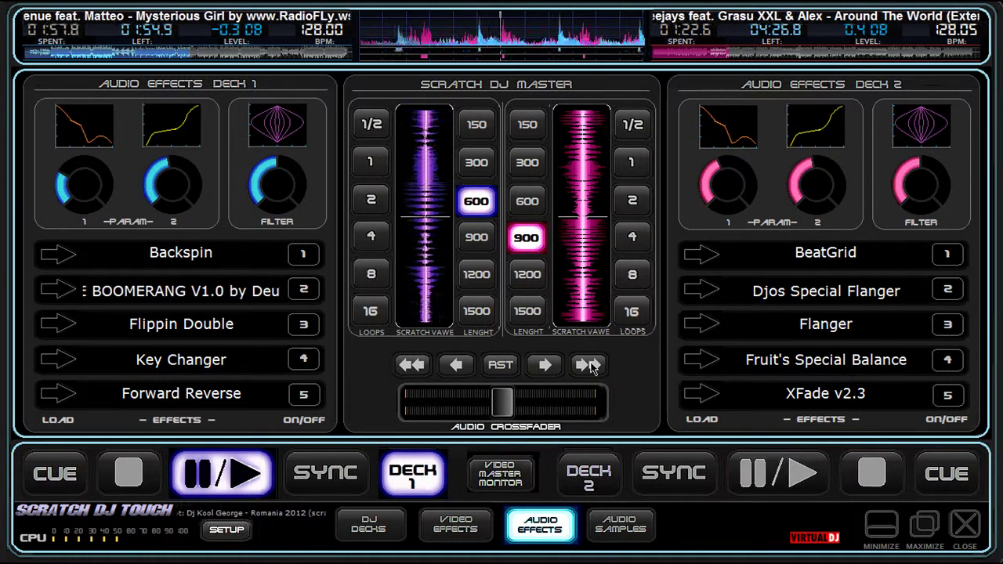
{"action": "left_click", "coordinate": [589, 365]}
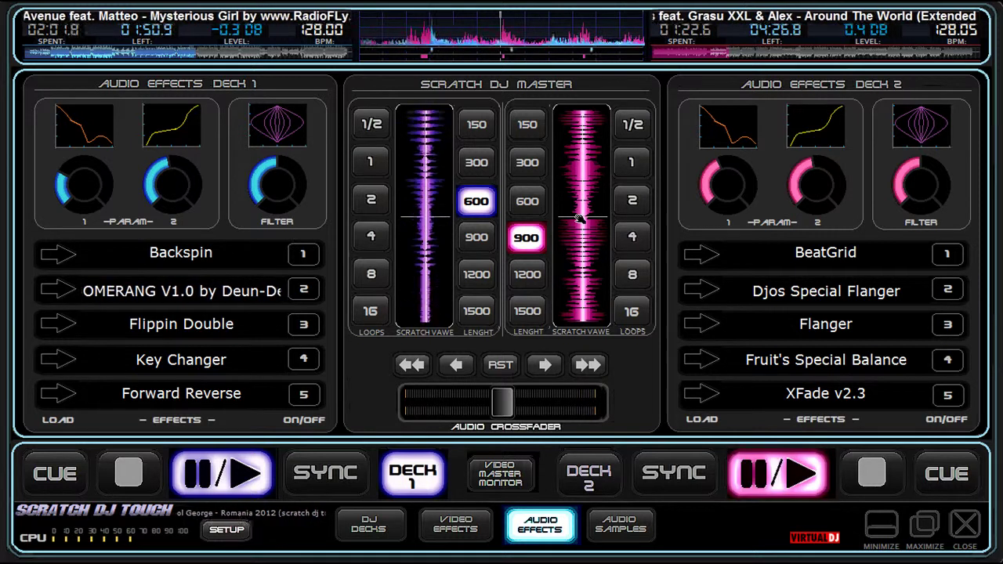
- Shift the audio crossfader toward deck 2 in single steps and fast cuts, and scratch deck 2's waveform
{"action": "left_click", "coordinate": [543, 365]}
{"action": "left_click", "coordinate": [543, 365]}
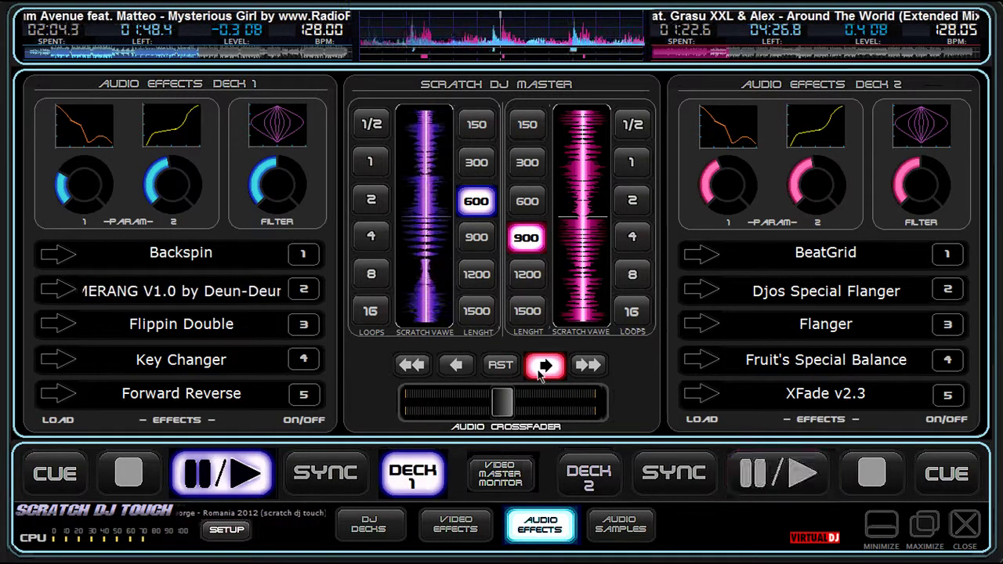
{"action": "left_click", "coordinate": [586, 366]}
{"action": "left_click", "coordinate": [586, 367]}
{"action": "mouse_move", "coordinate": [593, 257]}
{"action": "left_mouse_down"}
{"action": "mouse_move", "coordinate": [591, 266]}
{"action": "mouse_move", "coordinate": [605, 267]}
{"action": "left_mouse_up"}
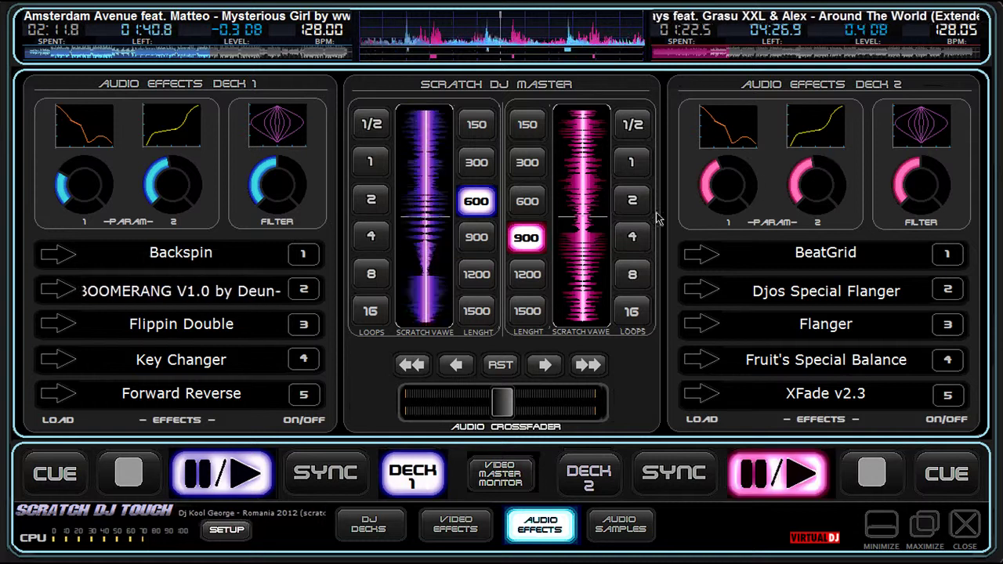
- Sweep deck 1's filter and trigger its Backspin, Sample Boomerang V1.0 and Flippin Double effects one after another
{"action": "left_click", "coordinate": [257, 174]}
{"action": "left_click_drag", "start_coordinate": [261, 247], "coordinate": [260, 174]}
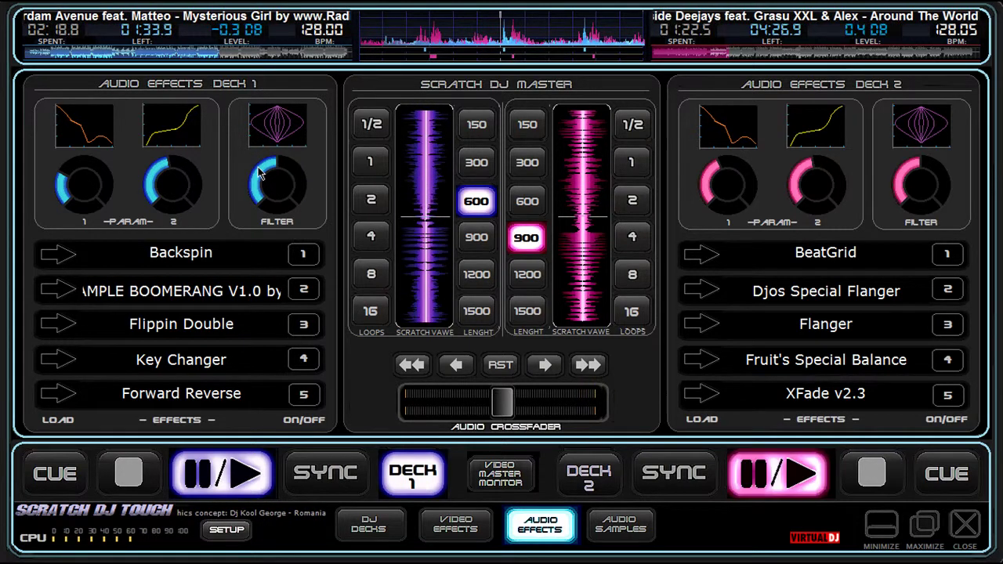
{"action": "left_click", "coordinate": [304, 257]}
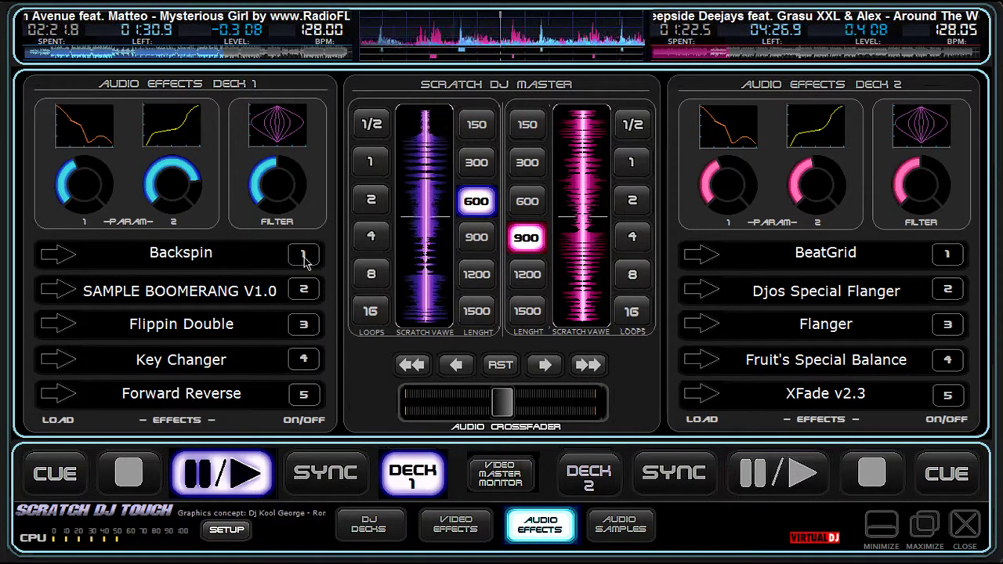
{"action": "left_click", "coordinate": [304, 290]}
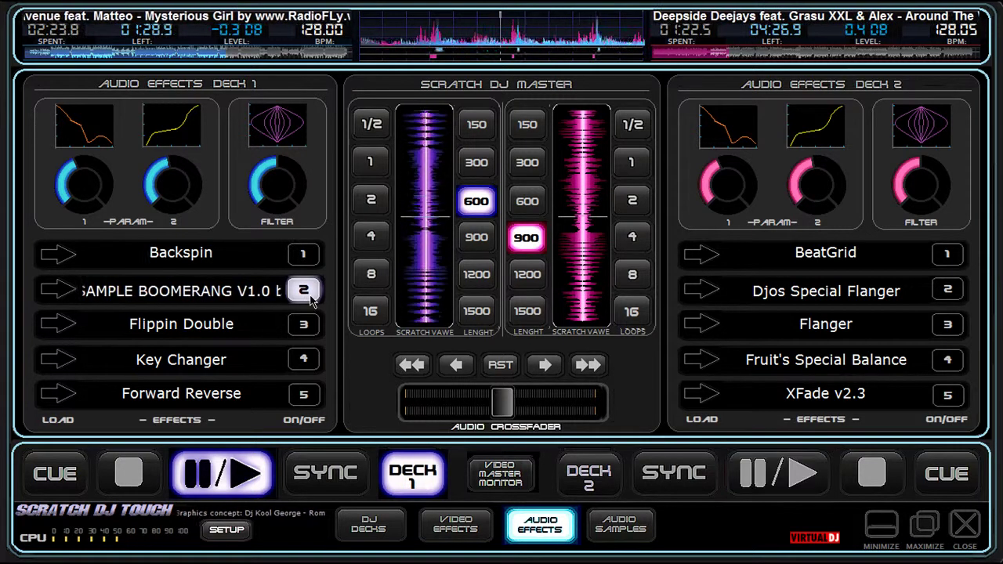
{"action": "left_click", "coordinate": [305, 331]}
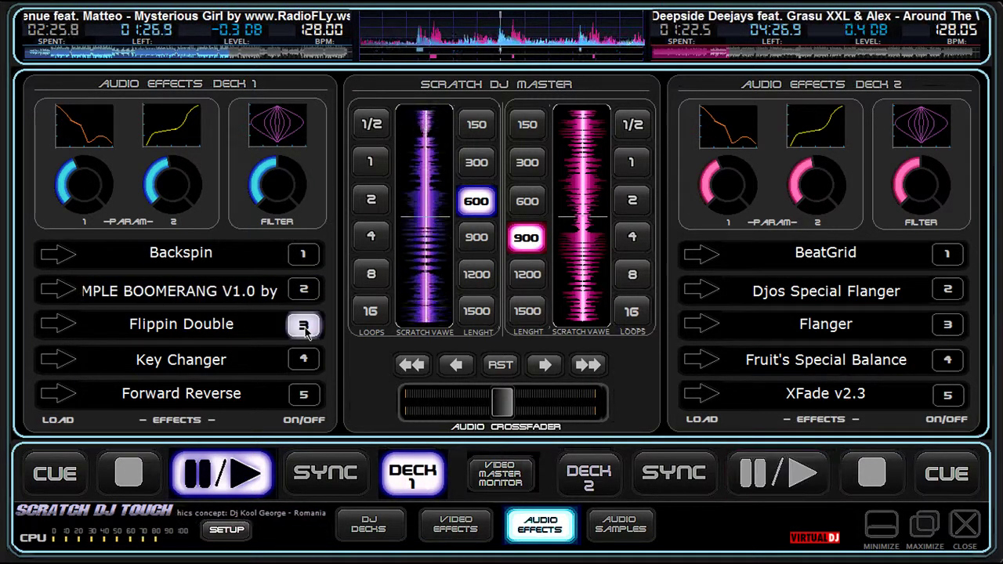
- Switch deck 1's Key Changer effect on and off, and do the same with its Forward Reverse effect
{"action": "left_click", "coordinate": [302, 364]}
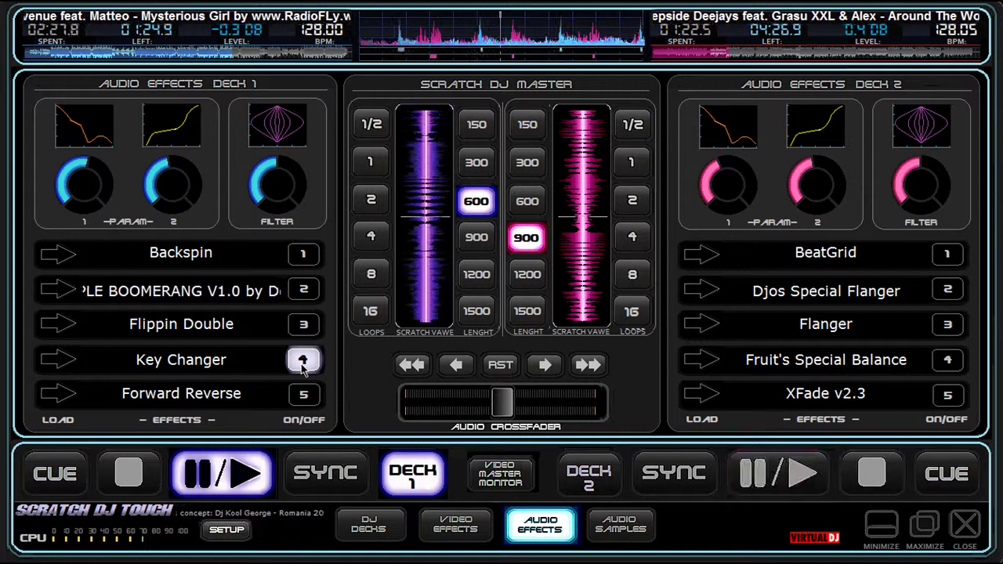
{"action": "left_click", "coordinate": [302, 362]}
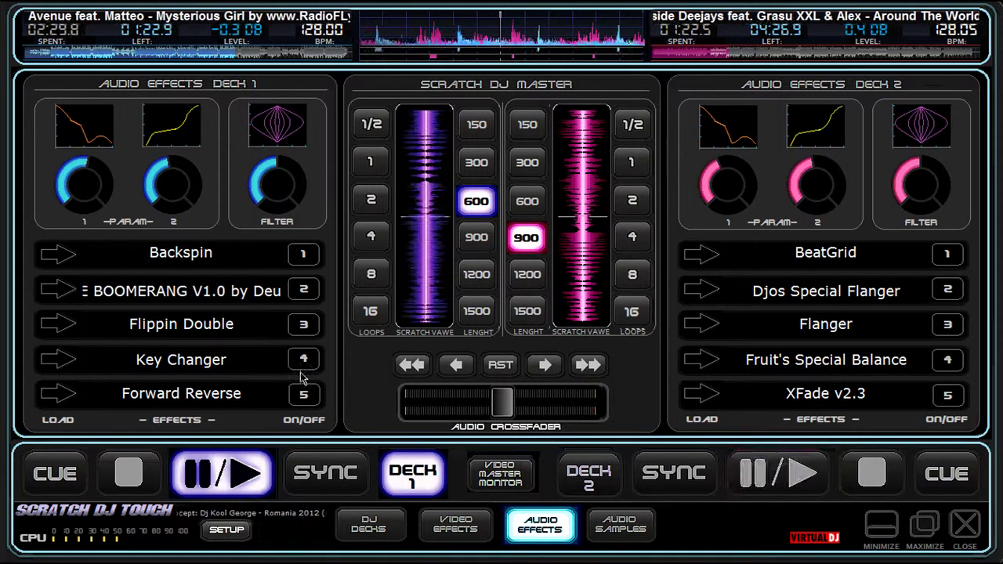
{"action": "left_click", "coordinate": [305, 398]}
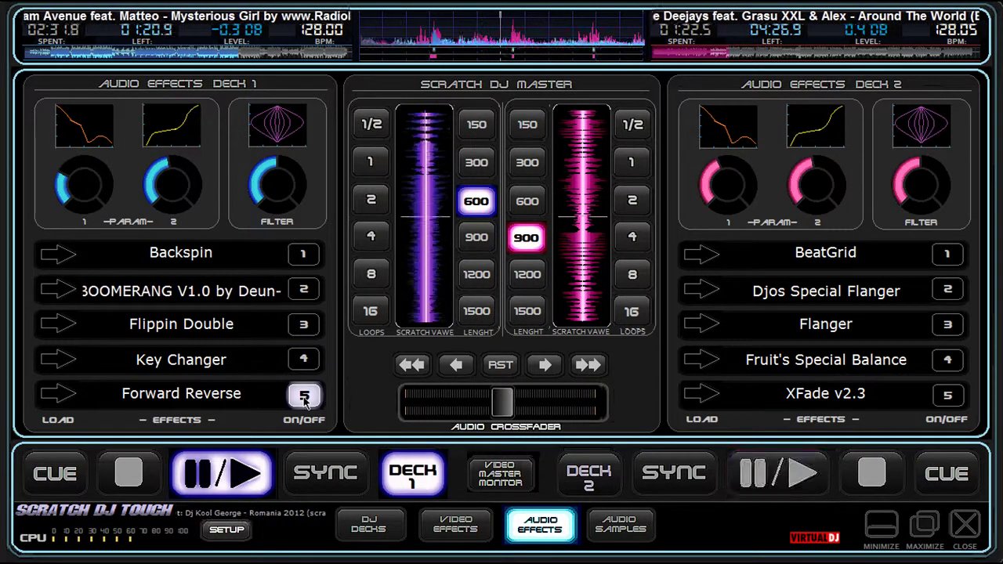
{"action": "left_click", "coordinate": [305, 398]}
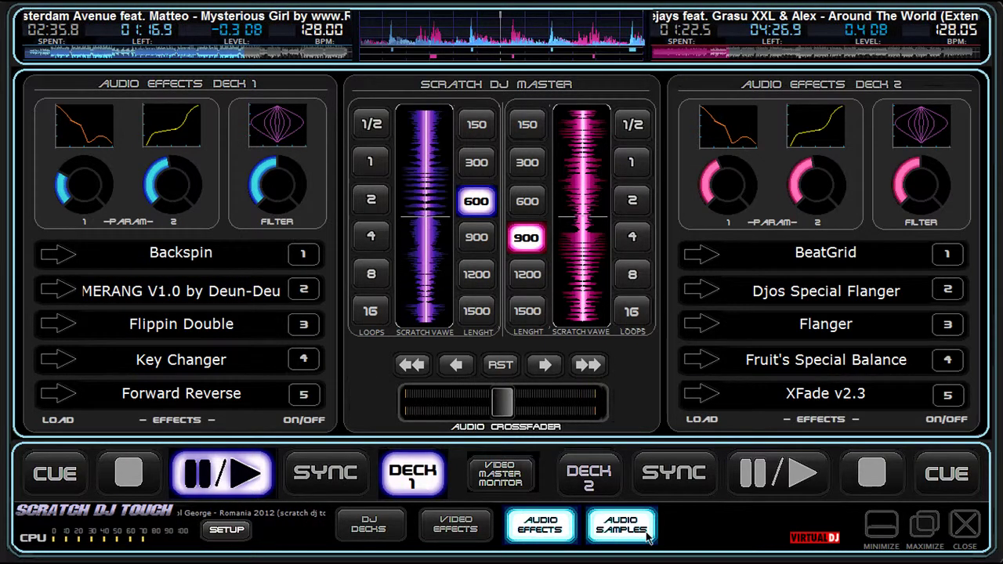
- Open the audio samples and play the push sample, once by its name and once with its play/stop control
{"action": "left_click", "coordinate": [627, 526]}
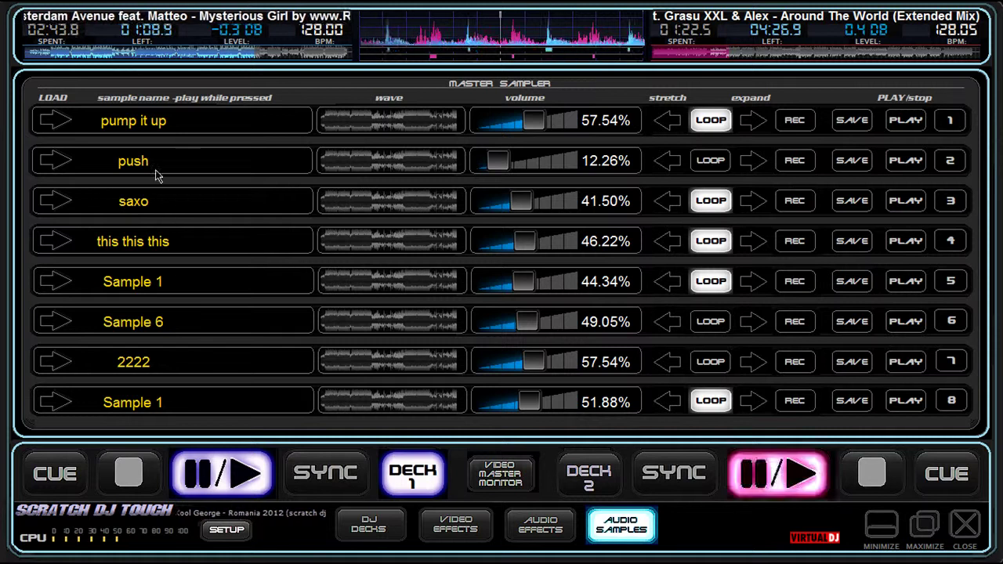
{"action": "left_click", "coordinate": [130, 161]}
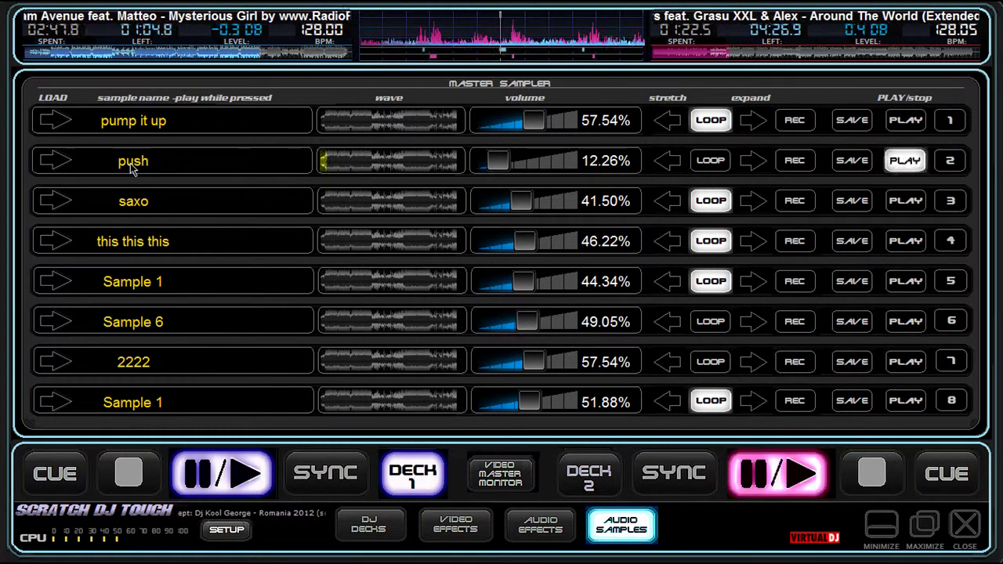
{"action": "left_click", "coordinate": [905, 161]}
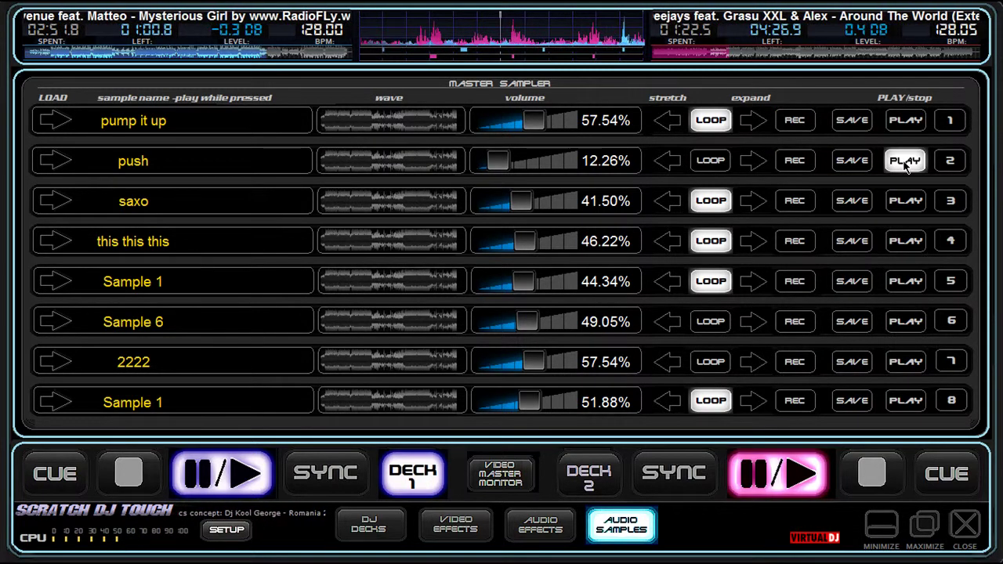
{"action": "left_click", "coordinate": [905, 161]}
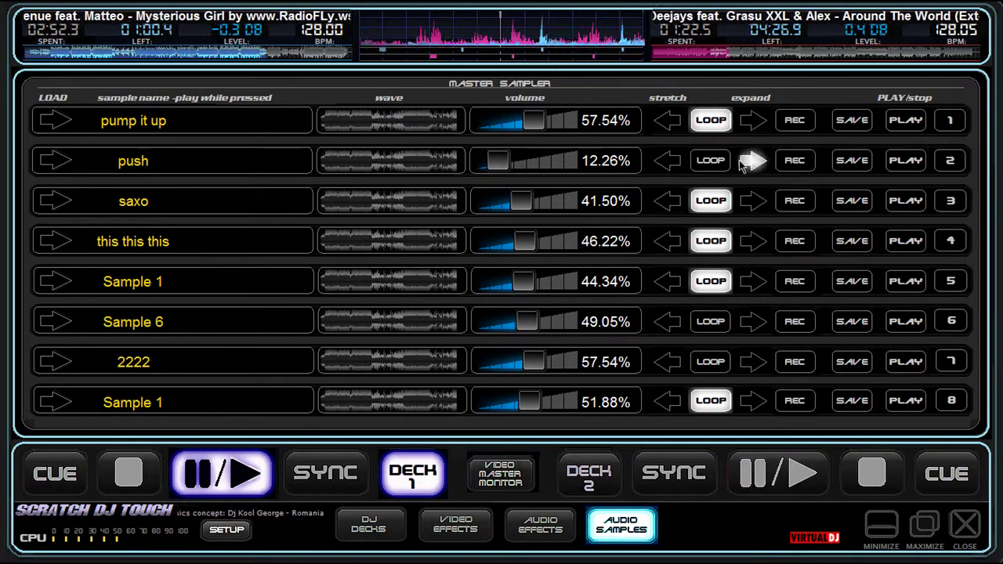
- Play the push sample looped, turn its loop off and raise its volume to 22.63%
{"action": "left_click", "coordinate": [906, 162]}
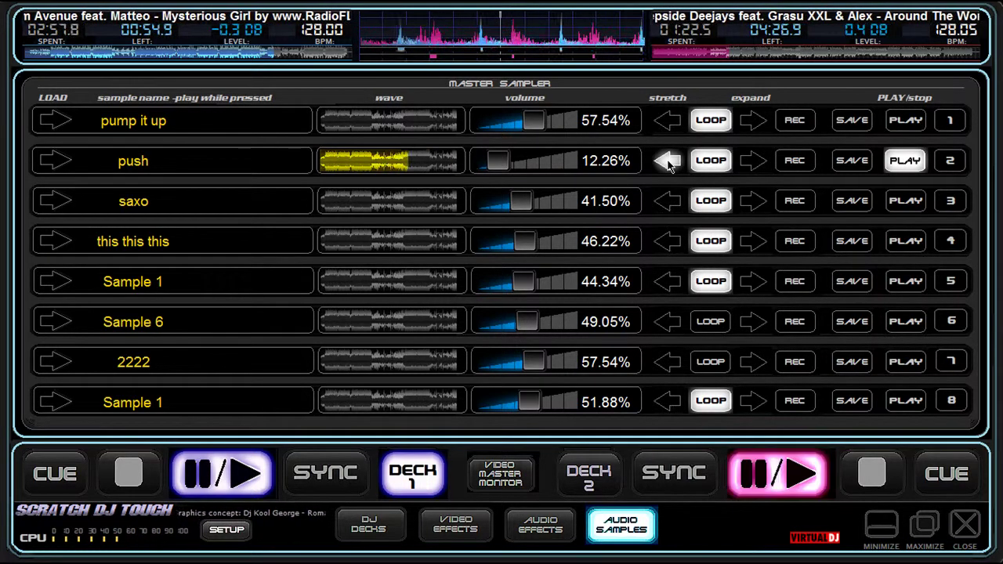
{"action": "left_click", "coordinate": [710, 161]}
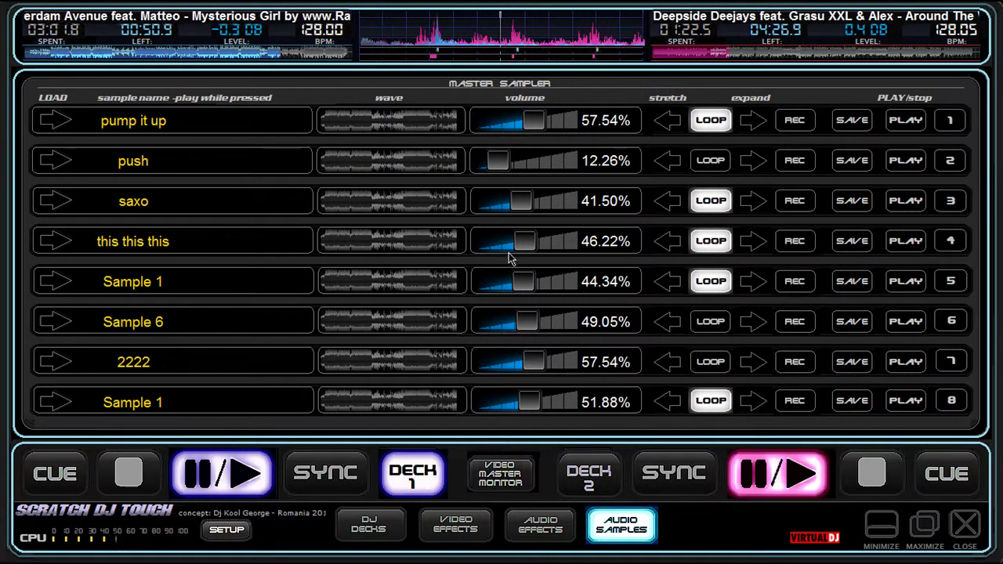
{"action": "mouse_move", "coordinate": [498, 161]}
{"action": "left_mouse_down"}
{"action": "mouse_move", "coordinate": [488, 163]}
{"action": "mouse_move", "coordinate": [528, 170]}
{"action": "mouse_move", "coordinate": [506, 163]}
{"action": "left_mouse_up"}
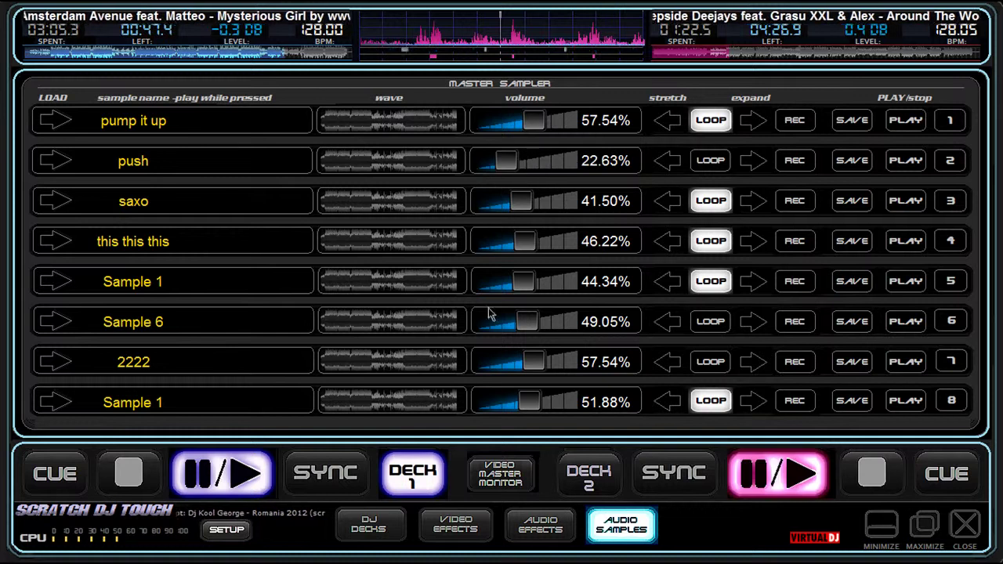
- View the audio effects and video effects pages again and return to the DJ decks
{"action": "left_click", "coordinate": [540, 524]}
{"action": "left_click", "coordinate": [455, 524]}
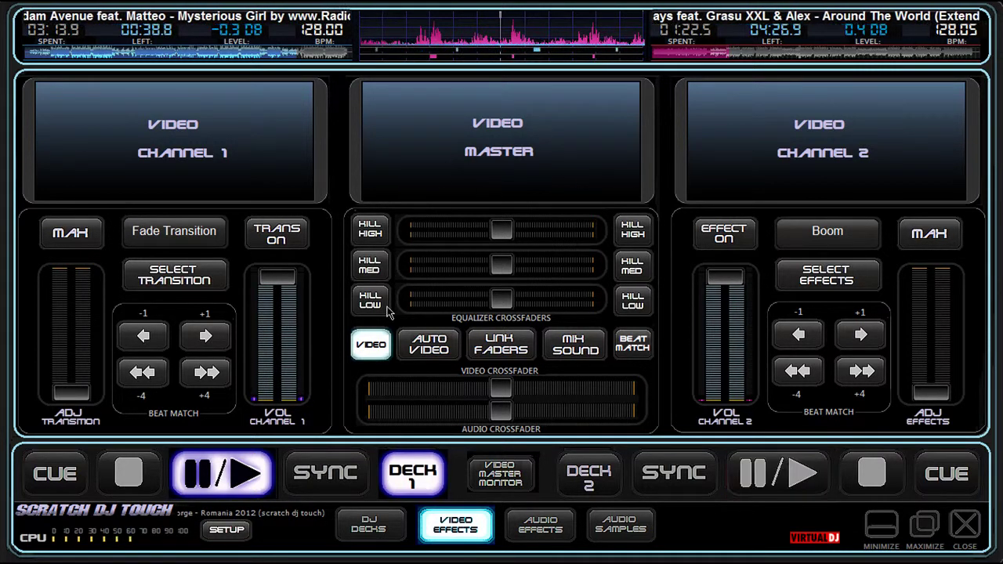
{"action": "left_click", "coordinate": [371, 526]}
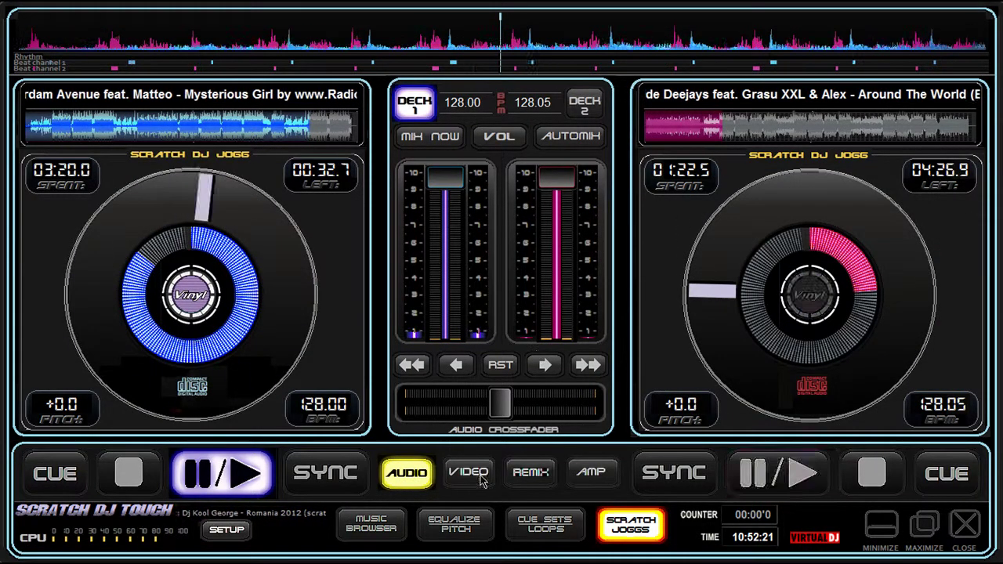
- Show the equalizer and pitch controls, sync deck 2 to deck 1, stop deck 2 and restart its track
{"action": "left_click", "coordinate": [452, 530]}
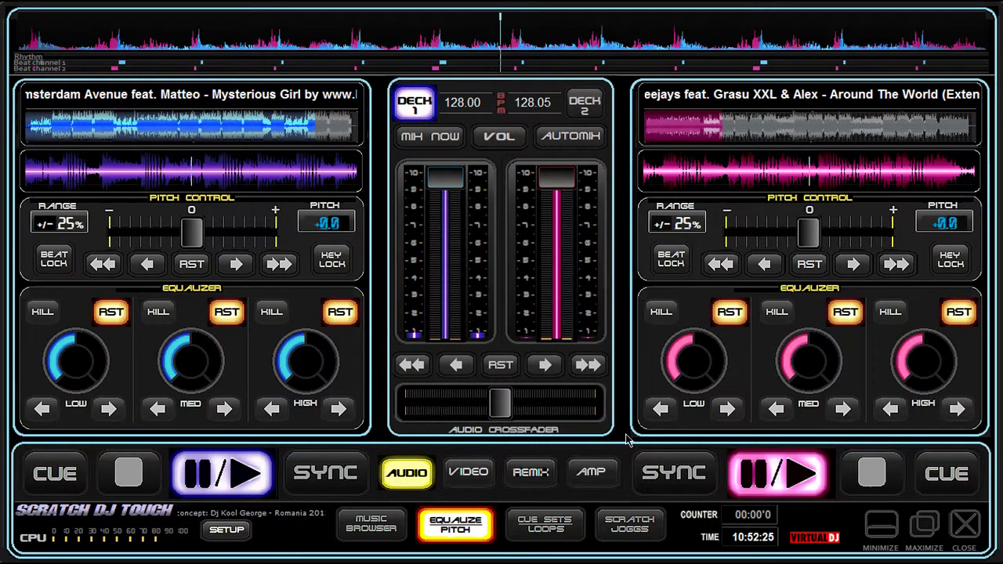
{"action": "left_click", "coordinate": [682, 476]}
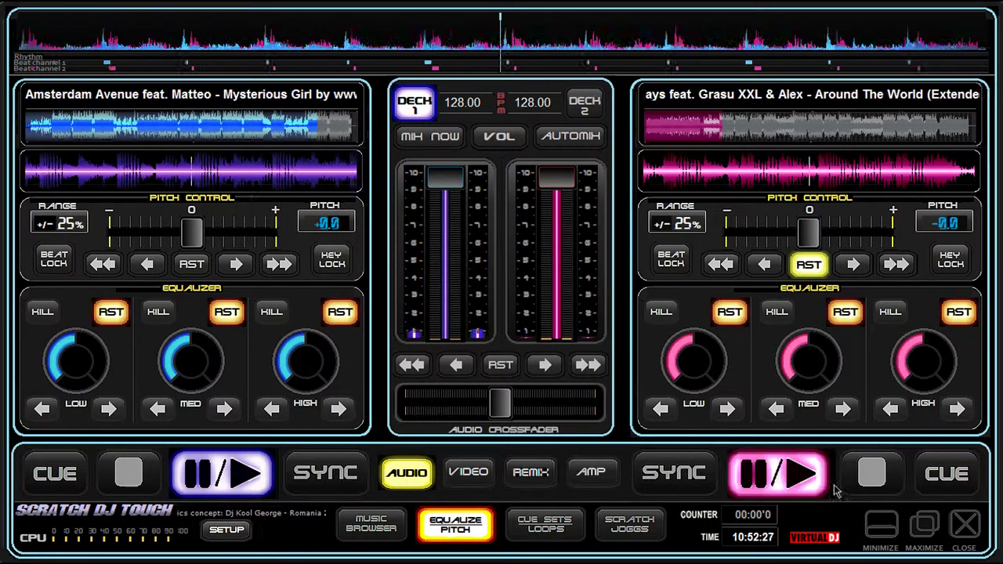
{"action": "left_click", "coordinate": [874, 476]}
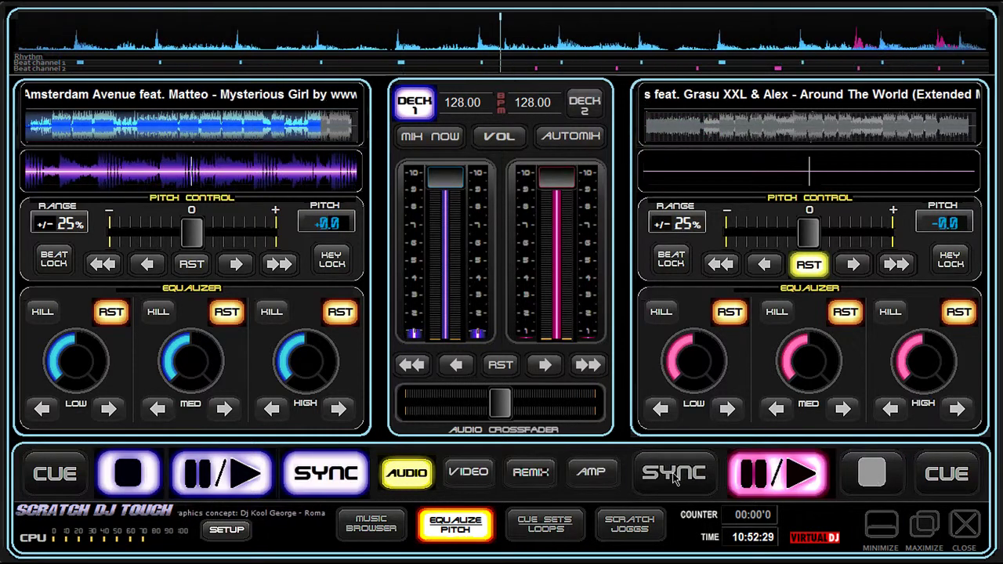
{"action": "left_click", "coordinate": [800, 473]}
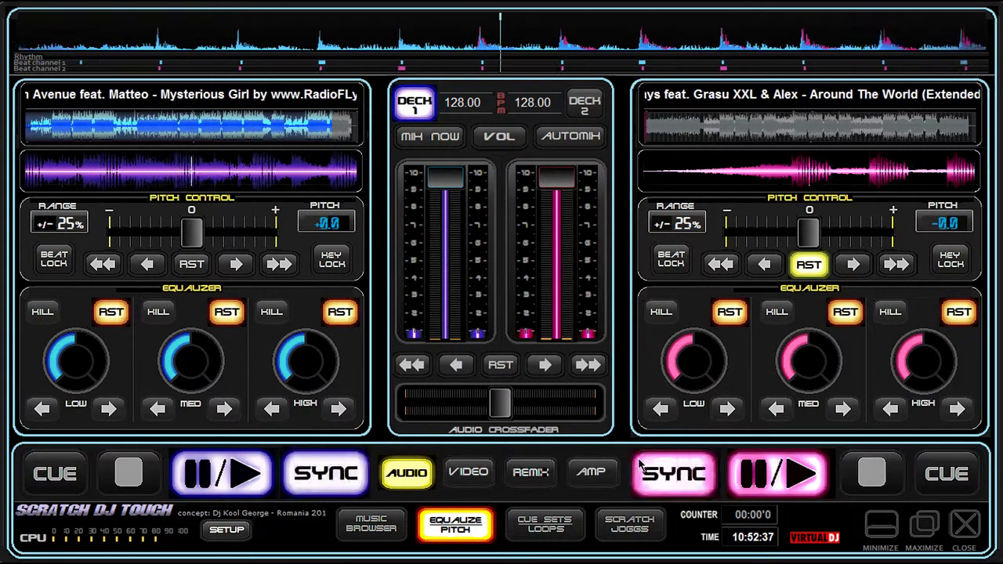
- Fade the audio crossfader gradually toward deck 2, look at the remix controls and finish the fade fully on deck 2
{"action": "left_click_drag", "start_coordinate": [502, 403], "coordinate": [514, 401]}
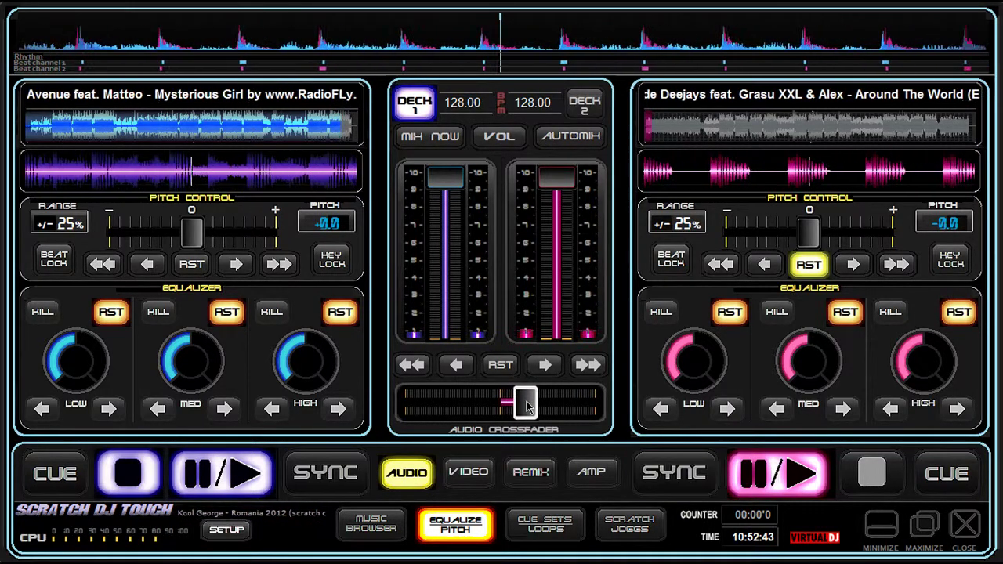
{"action": "left_click_drag", "start_coordinate": [531, 405], "coordinate": [538, 405]}
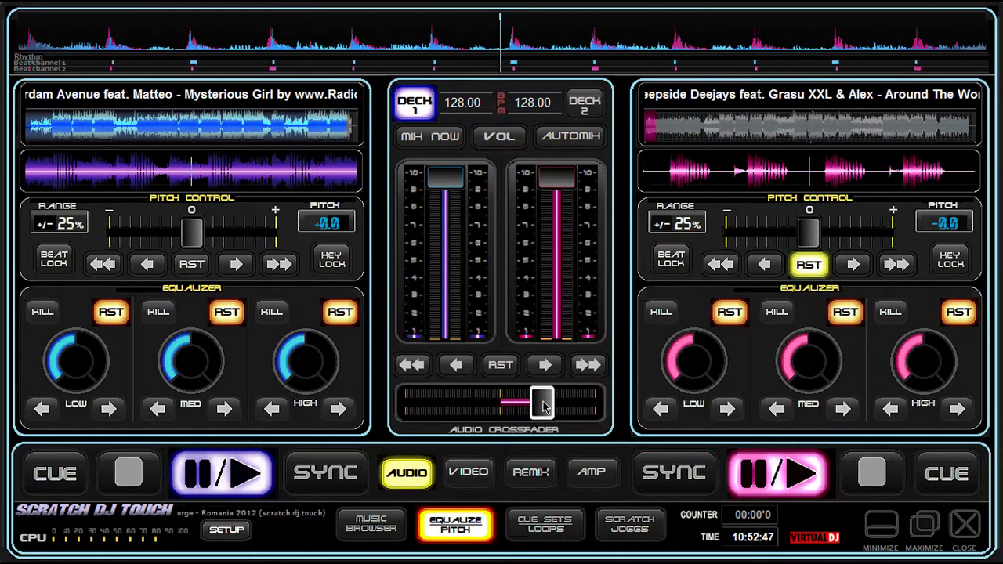
{"action": "left_click", "coordinate": [528, 474]}
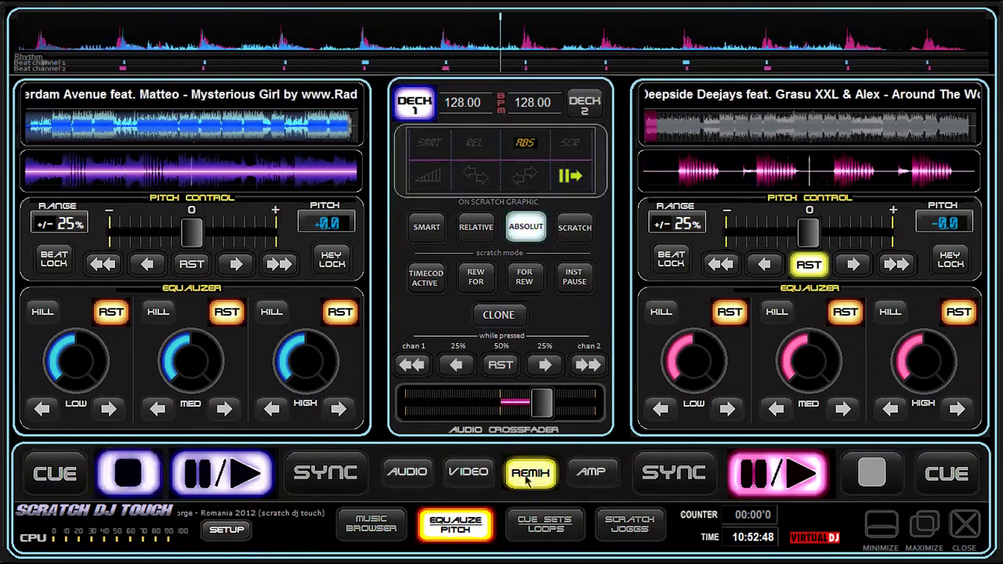
{"action": "left_click", "coordinate": [587, 365]}
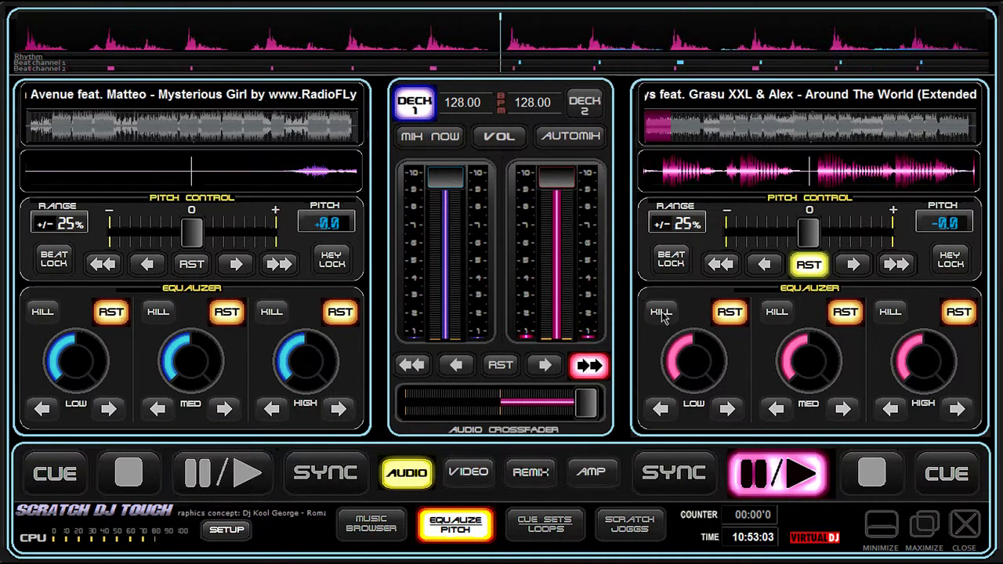
- Raise deck 2's pitch to about +11.4 and cycle the pitch range through 6% and 10% back to 25%
{"action": "left_click_drag", "start_coordinate": [809, 249], "coordinate": [844, 237]}
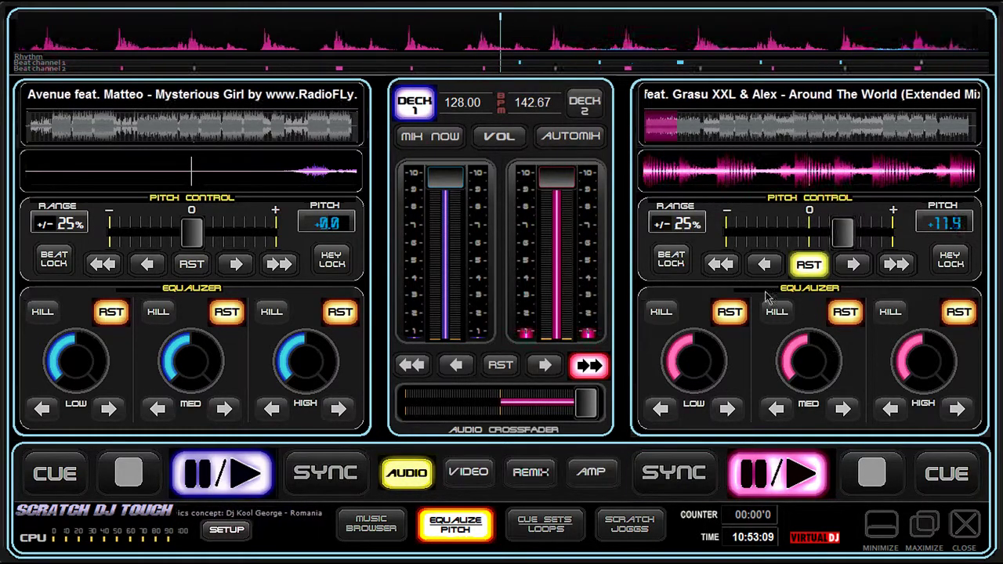
{"action": "left_click", "coordinate": [683, 224]}
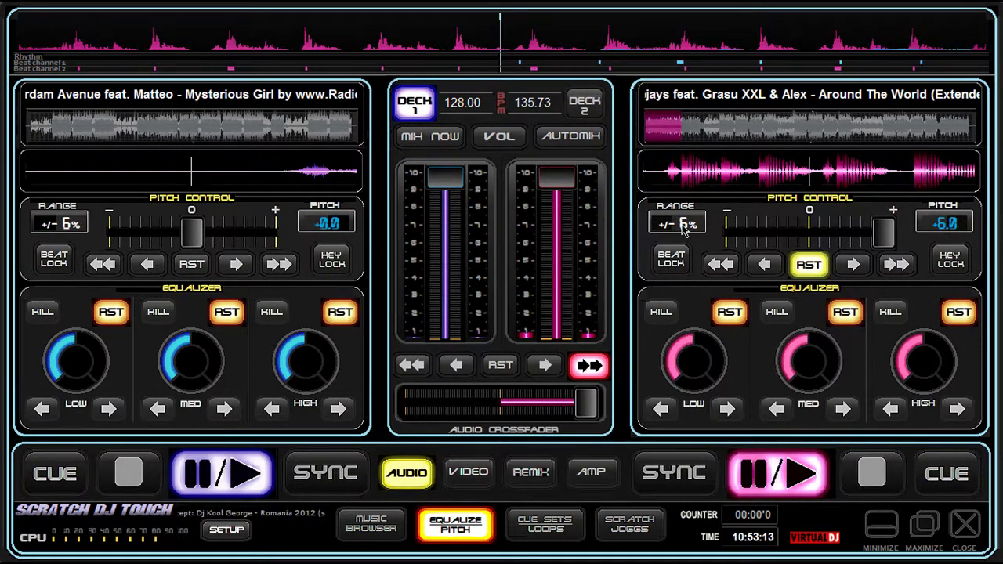
{"action": "left_click", "coordinate": [683, 225]}
{"action": "left_click", "coordinate": [683, 225]}
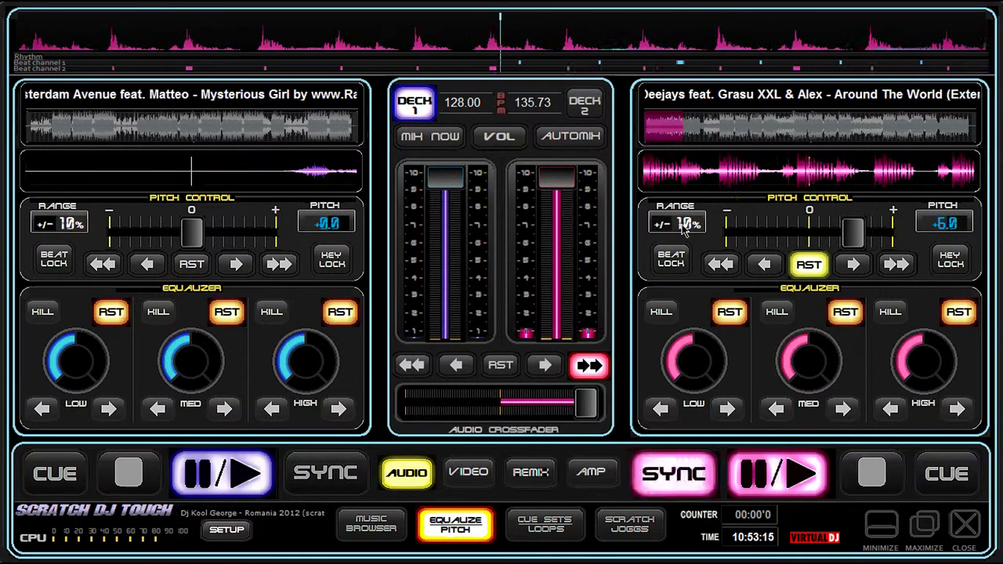
{"action": "left_click", "coordinate": [683, 225]}
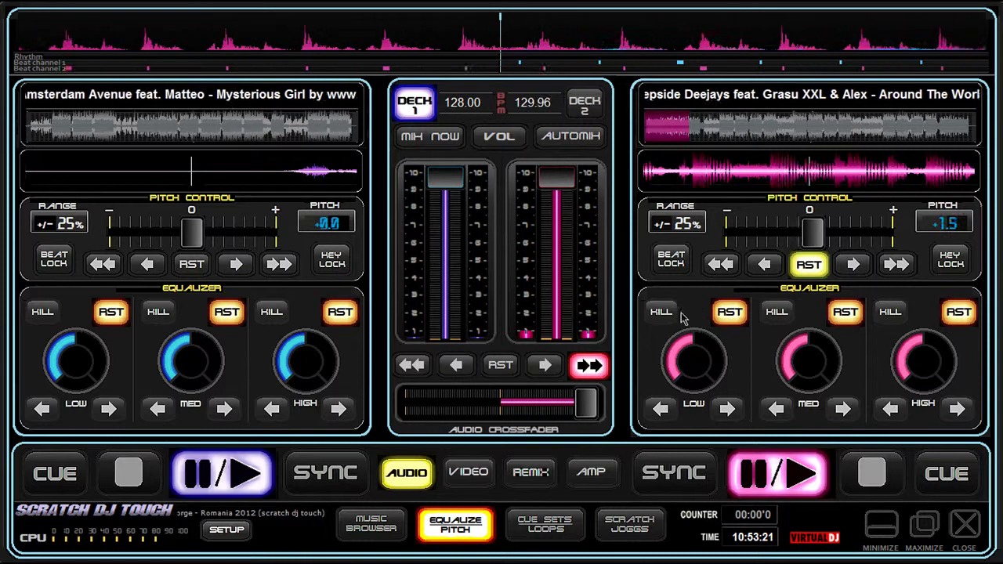
- Show the cue and loop controls, run and release a 1 loop and a 1/4 loop on deck 2, and set Cue 1
{"action": "left_click", "coordinate": [546, 521]}
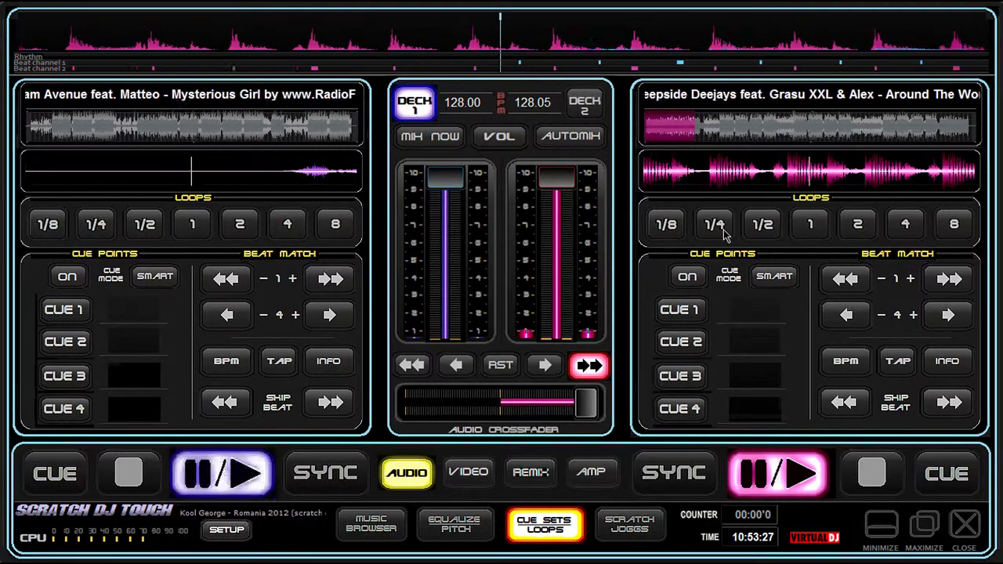
{"action": "left_click", "coordinate": [815, 227]}
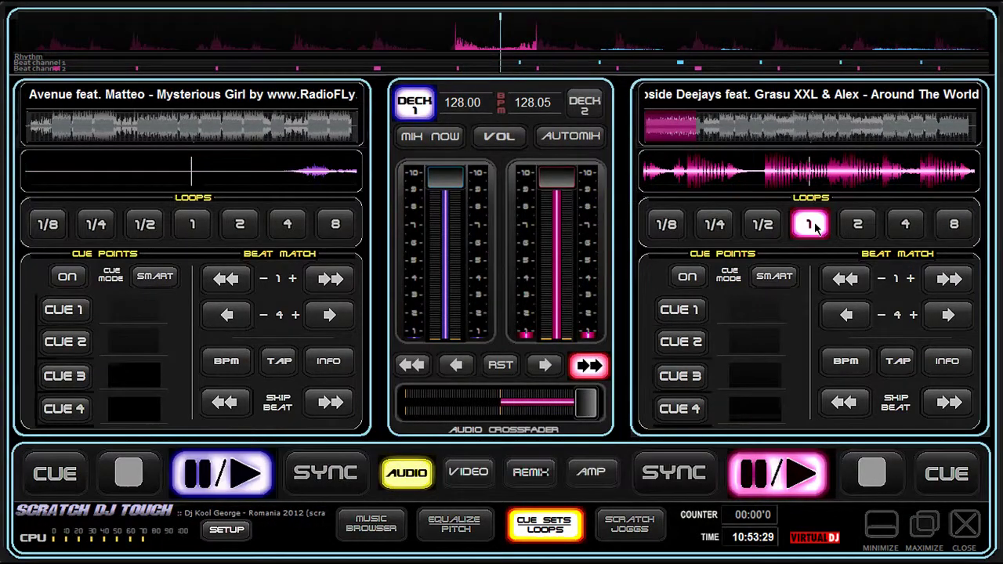
{"action": "left_click", "coordinate": [815, 228]}
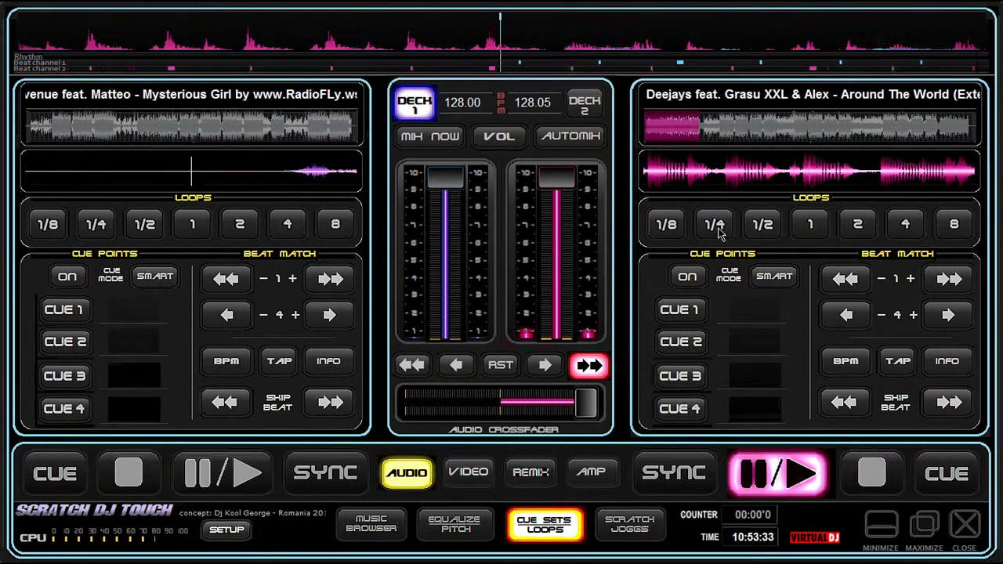
{"action": "left_click", "coordinate": [717, 227]}
{"action": "left_click", "coordinate": [717, 228]}
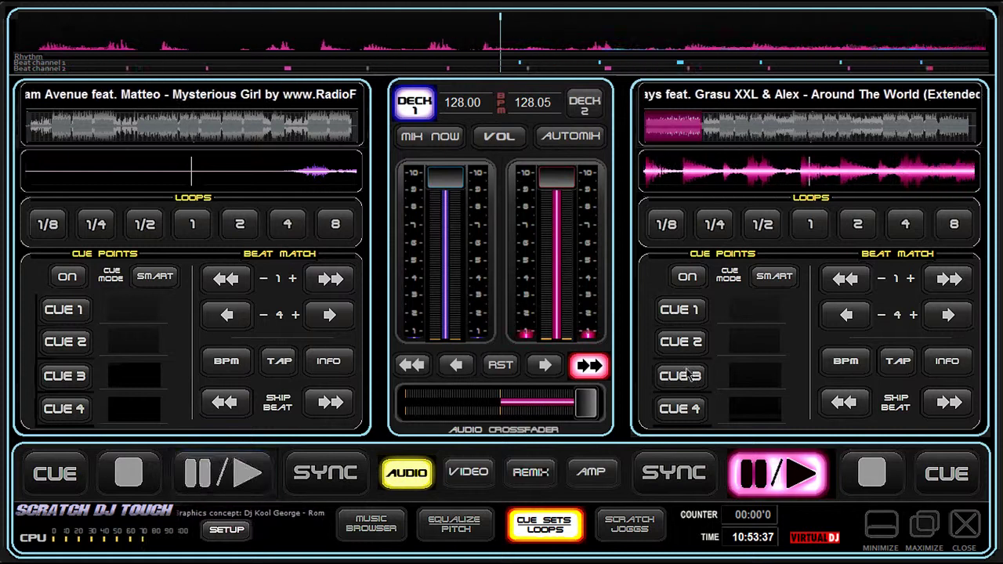
{"action": "left_click", "coordinate": [679, 311]}
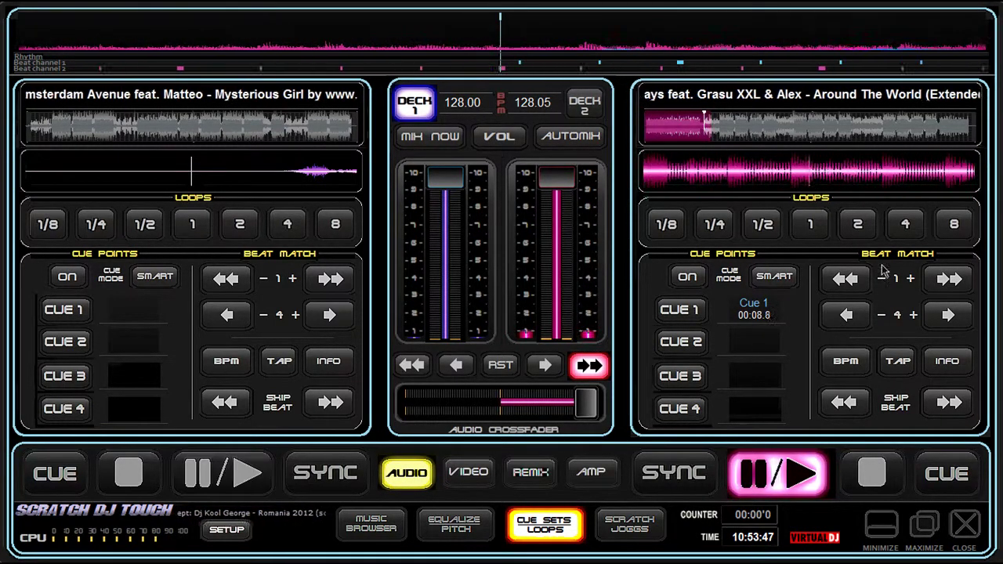
- View deck 2's BPM settings and its track's File Info, closing each without changes
{"action": "left_click", "coordinate": [854, 367]}
{"action": "left_click", "coordinate": [585, 212]}
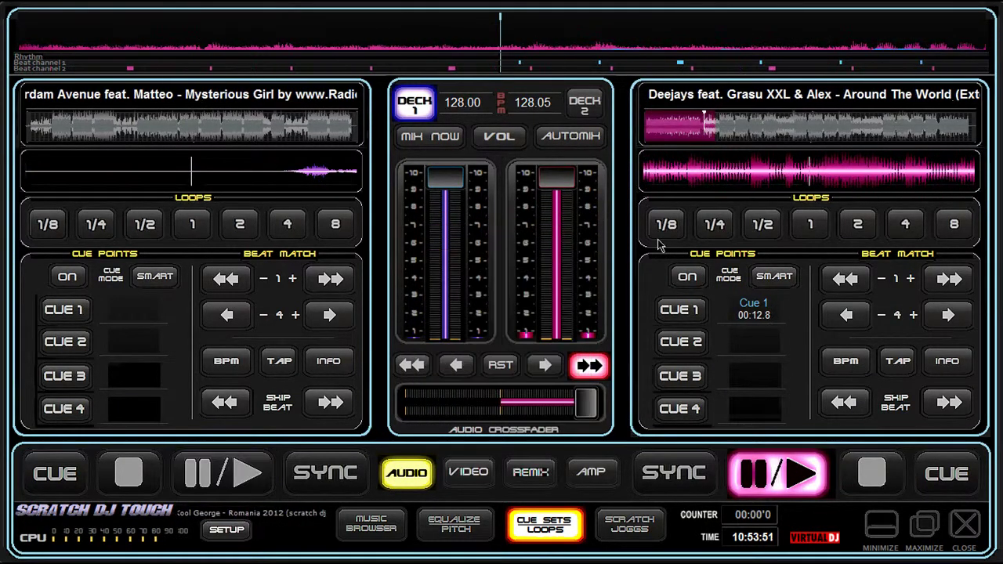
{"action": "left_click", "coordinate": [948, 362]}
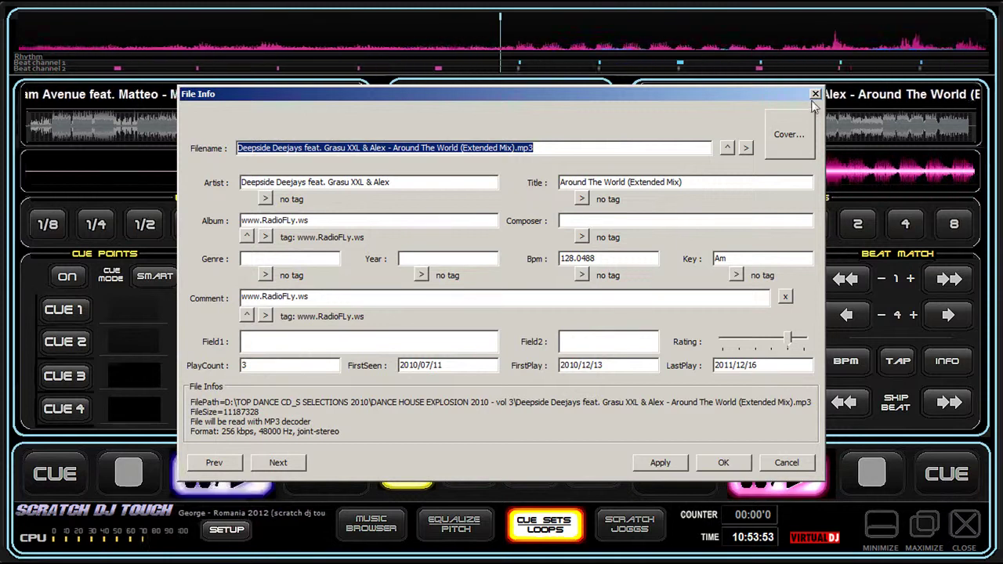
{"action": "left_click", "coordinate": [814, 95]}
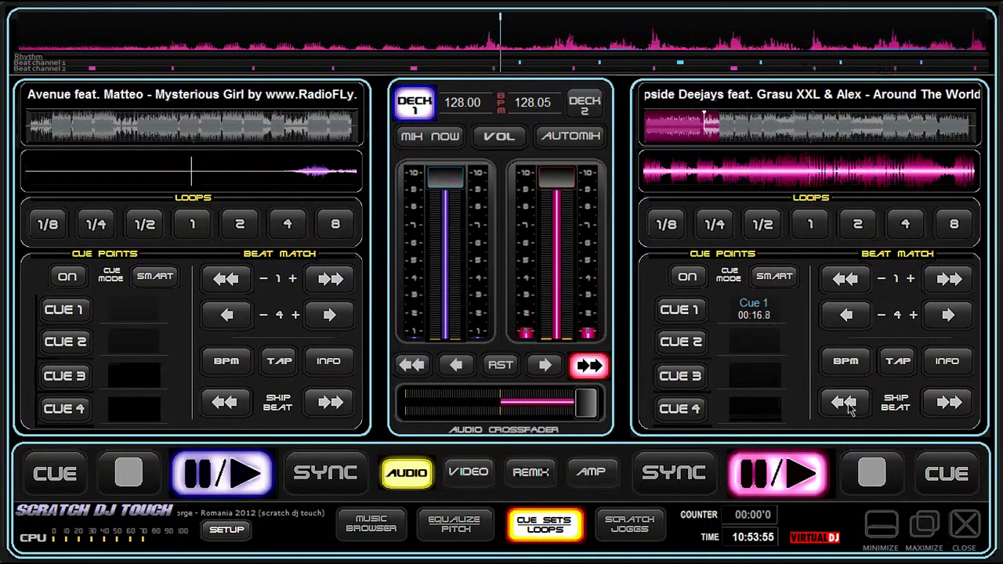
- Skip deck 2's track forward by beats and back again
{"action": "left_click", "coordinate": [948, 403]}
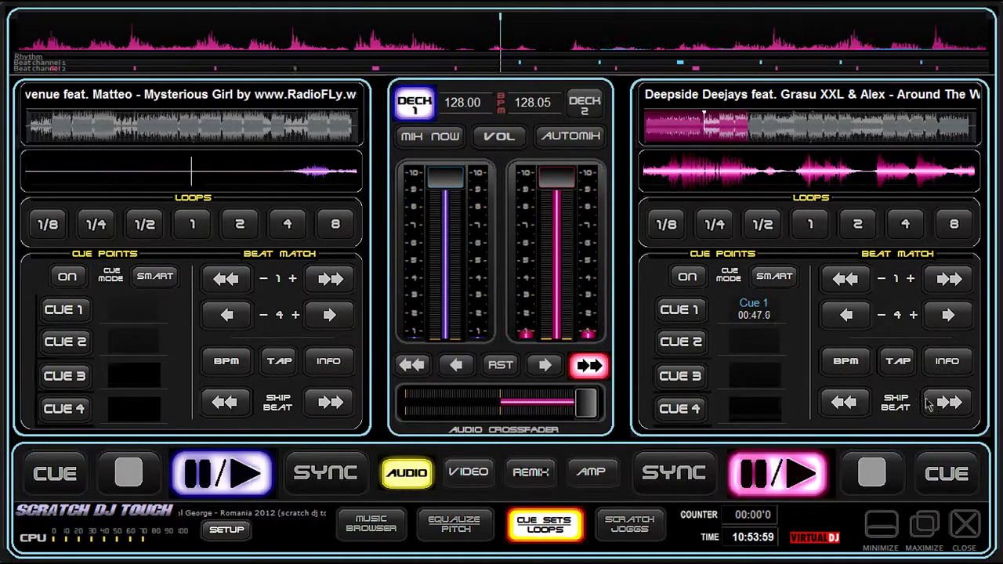
{"action": "left_click", "coordinate": [844, 403]}
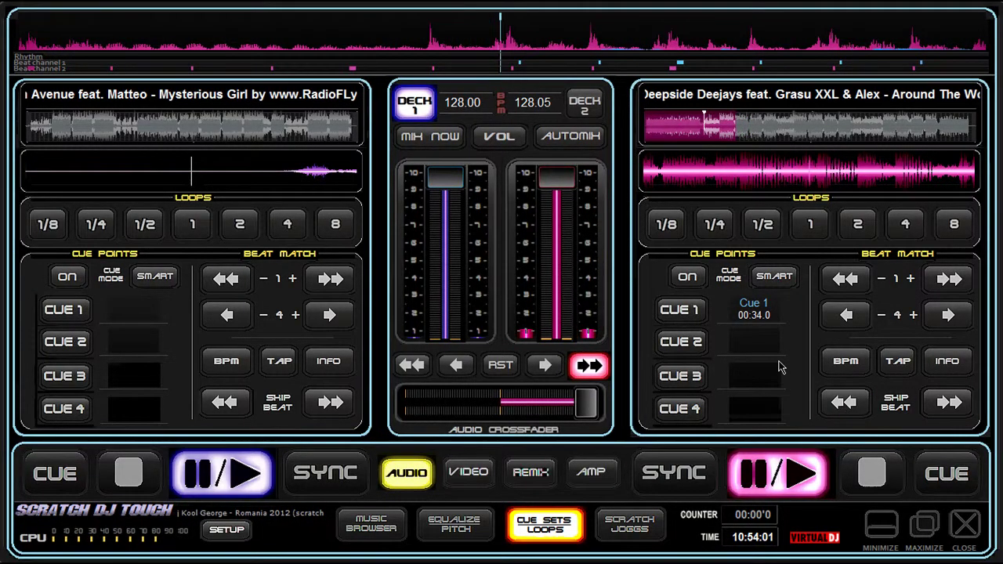
- Show the scratch jog wheels, then view the music browser, the audio effects and the audio samples pages
{"action": "left_click", "coordinate": [629, 524]}
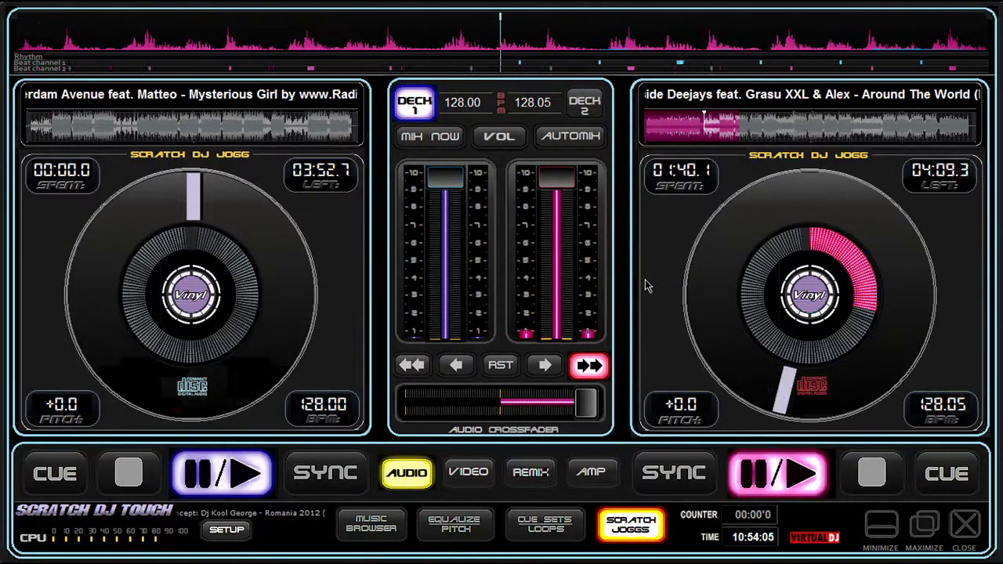
{"action": "left_click", "coordinate": [370, 526]}
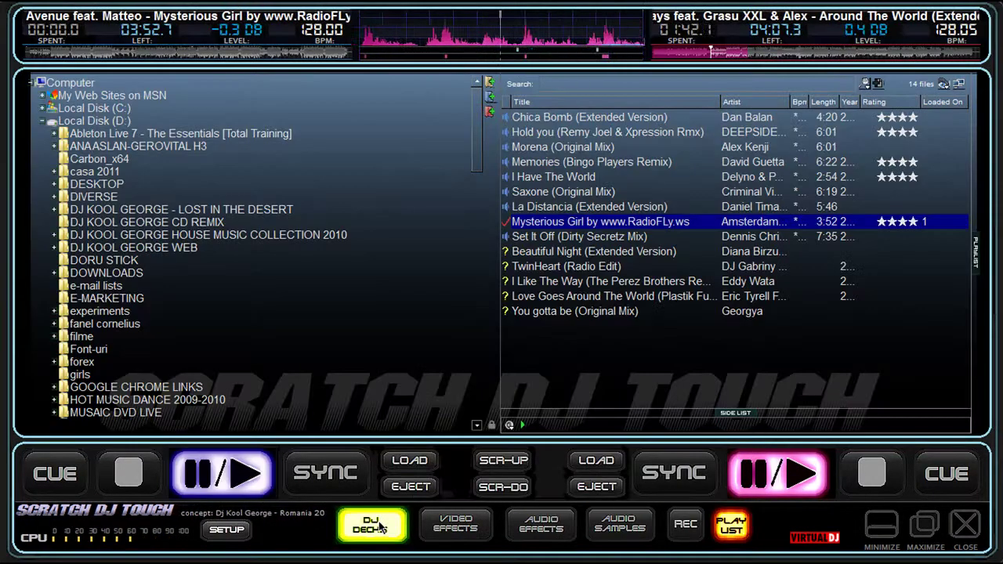
{"action": "left_click", "coordinate": [546, 529]}
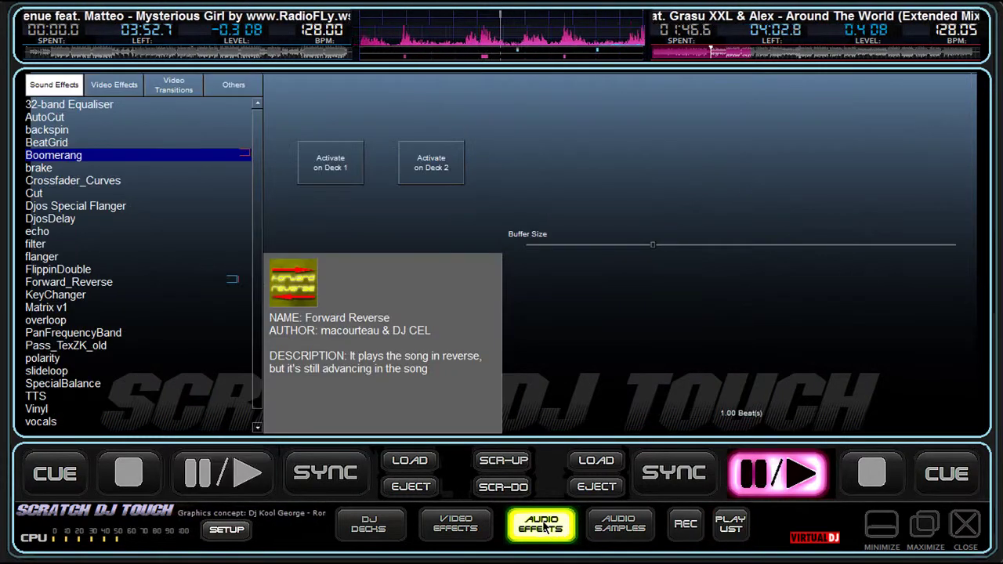
{"action": "left_click", "coordinate": [621, 529]}
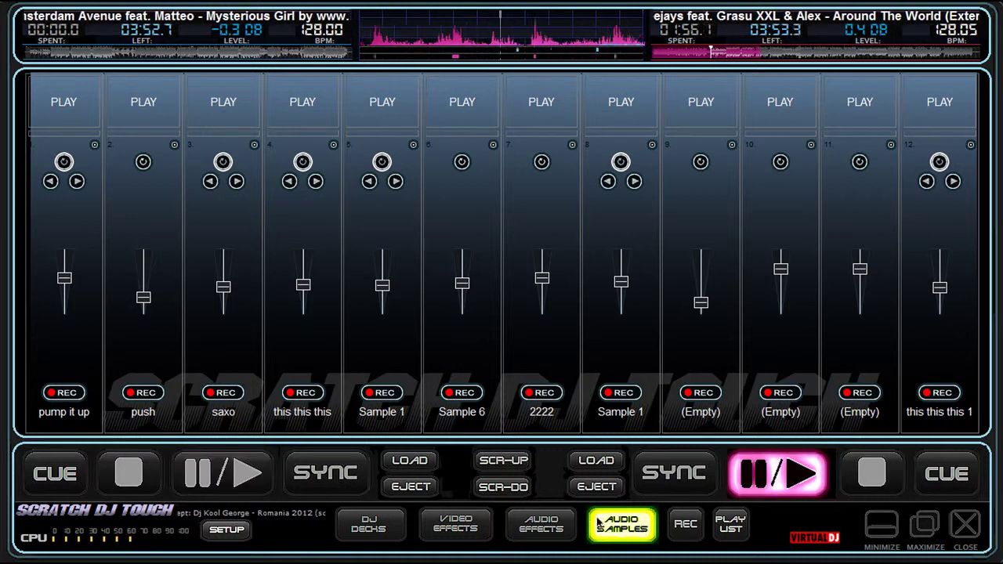
{"action": "left_click", "coordinate": [550, 524]}
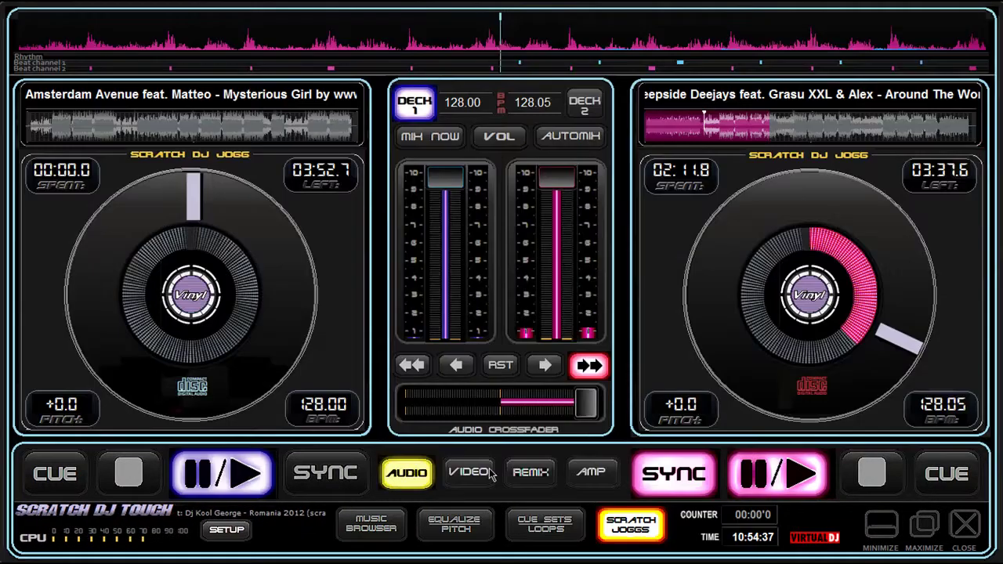
- Return to the DJ decks with the jog wheels and lower deck 2's volume close to the minimum
{"action": "left_click", "coordinate": [373, 525]}
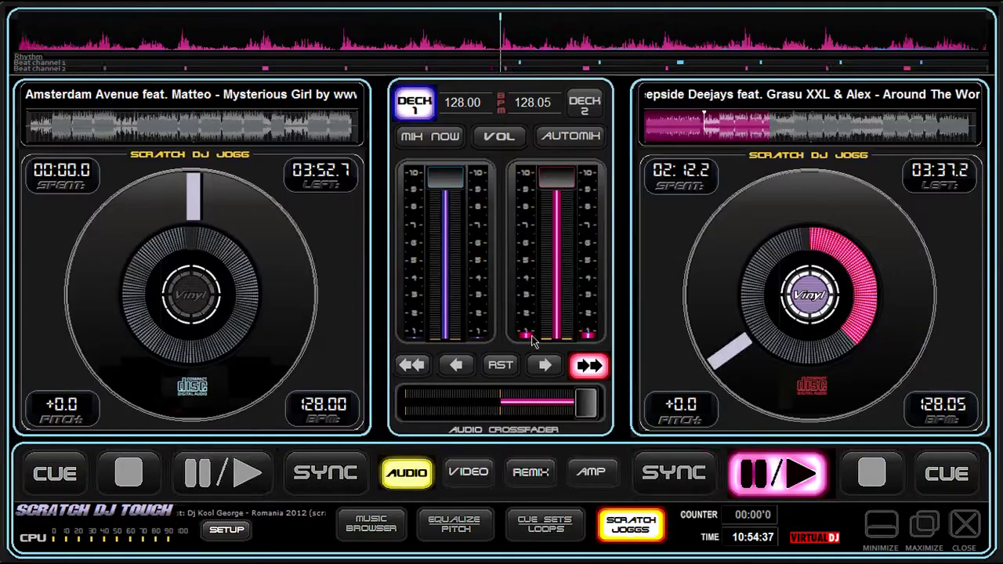
{"action": "left_click_drag", "start_coordinate": [557, 179], "coordinate": [554, 320]}
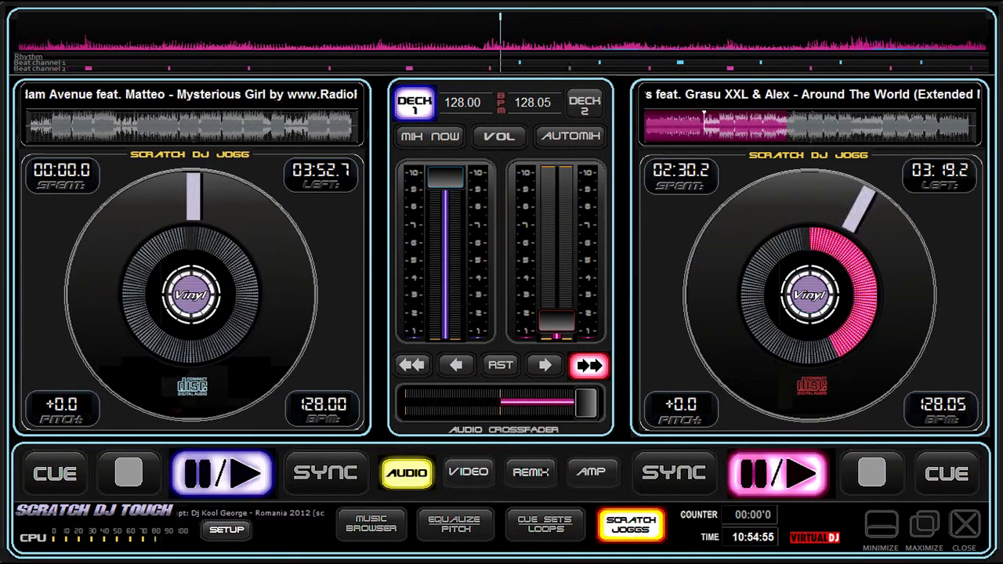
{"action": "left_click", "coordinate": [869, 556]}
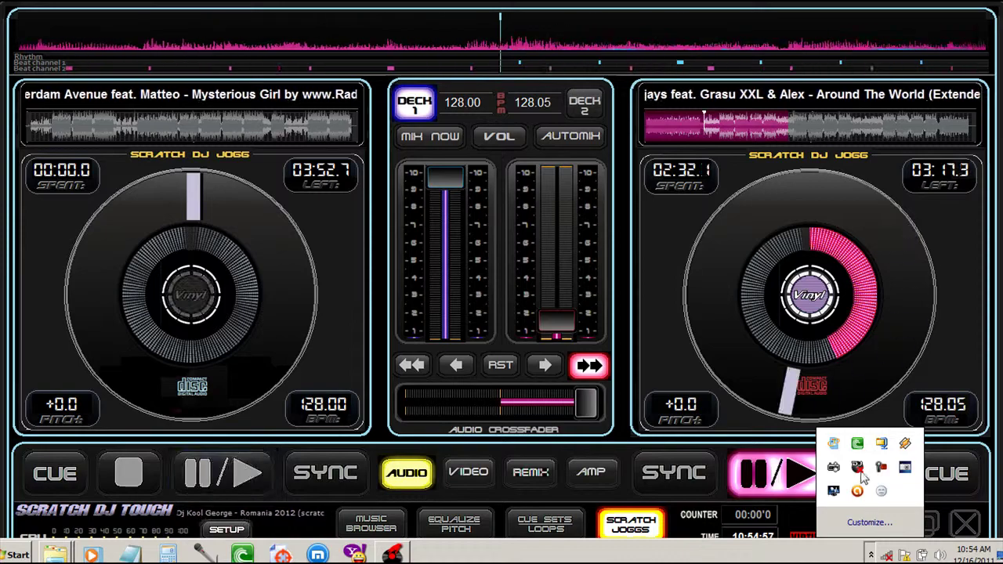
{"action": "right_click", "coordinate": [881, 467]}
{"action": "left_click", "coordinate": [911, 382]}
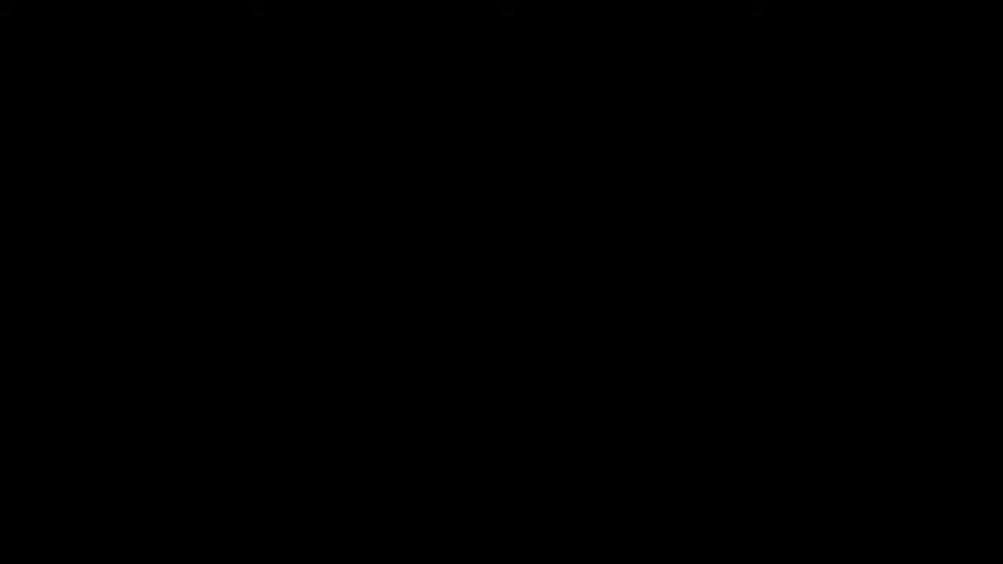